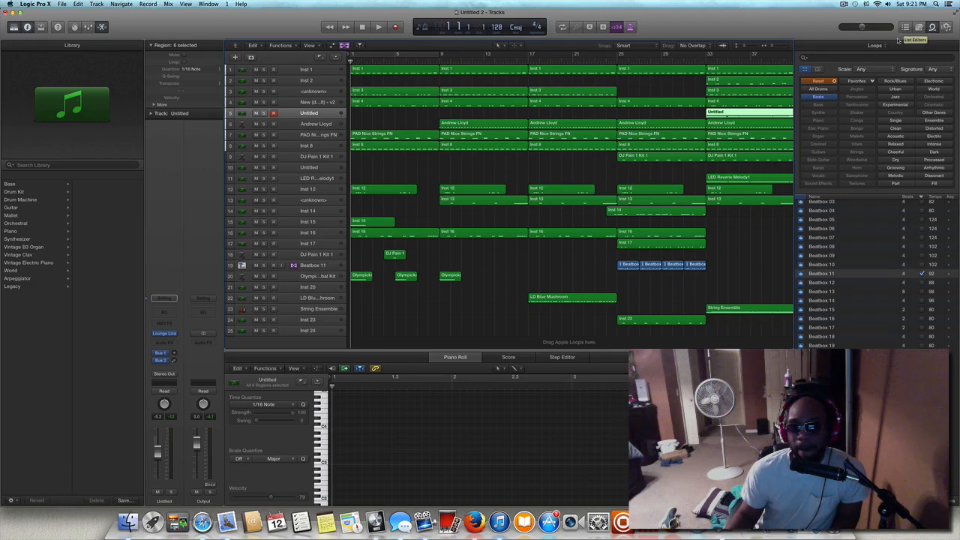
Hide the Apple Loops browser to give the arrangement more room.
left_click(932, 27)
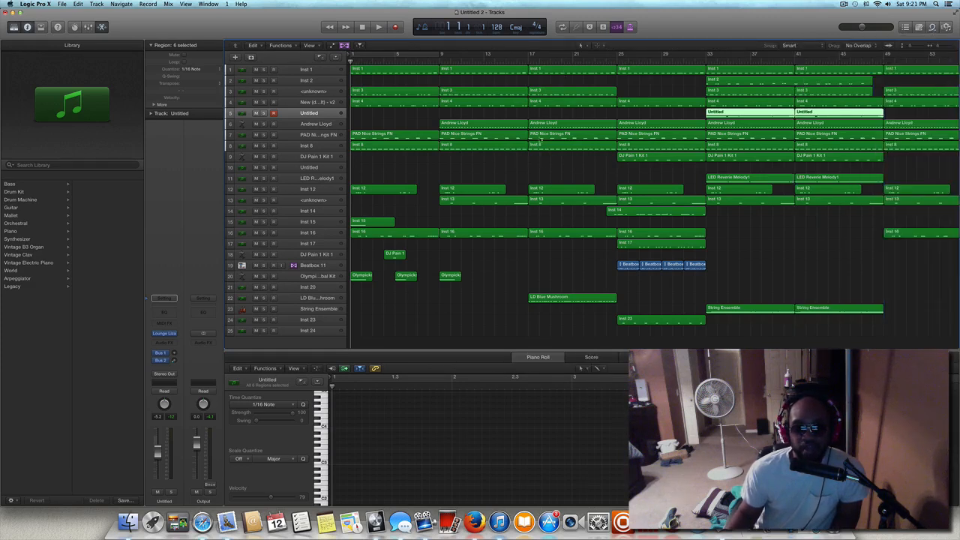
scroll(541, 163, "up", 2)
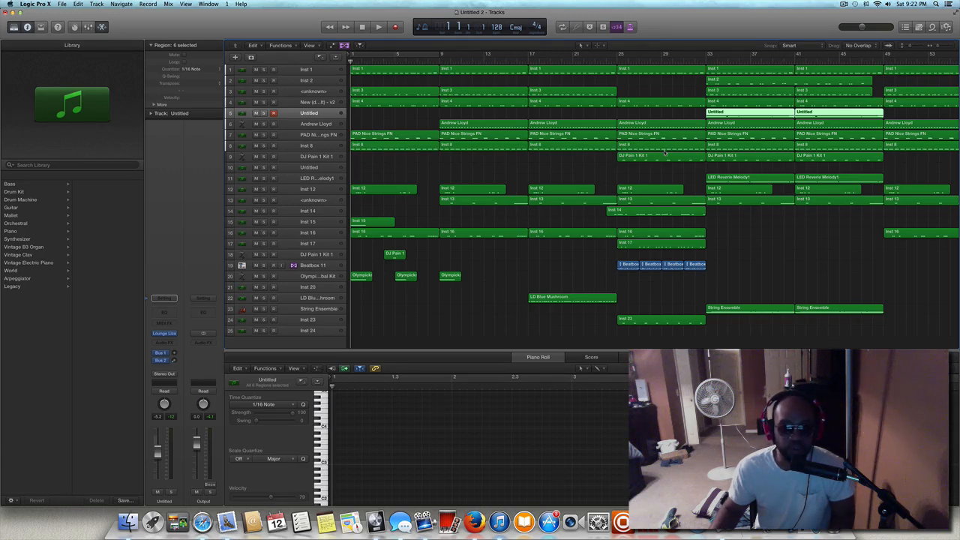
scroll(665, 152, "down", 1)
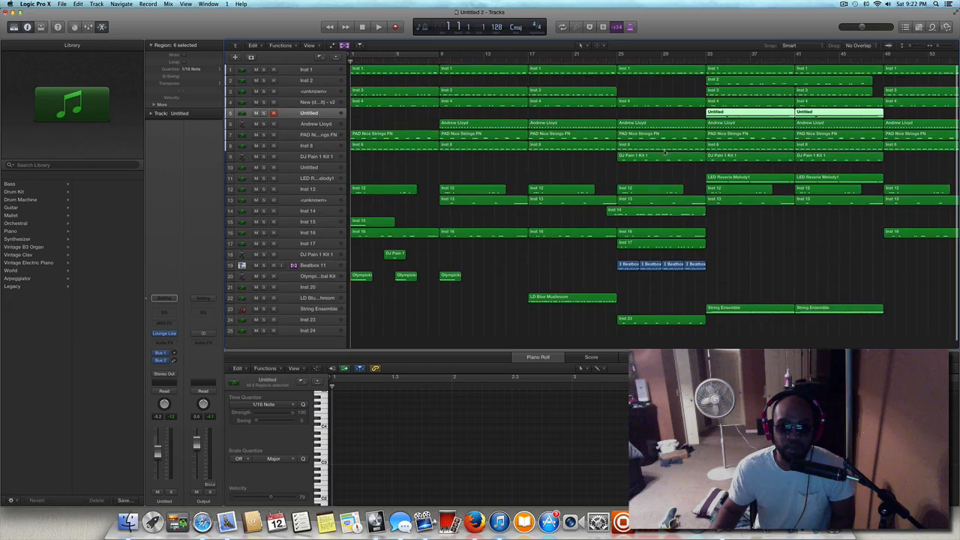
scroll(664, 152, "up", 1)
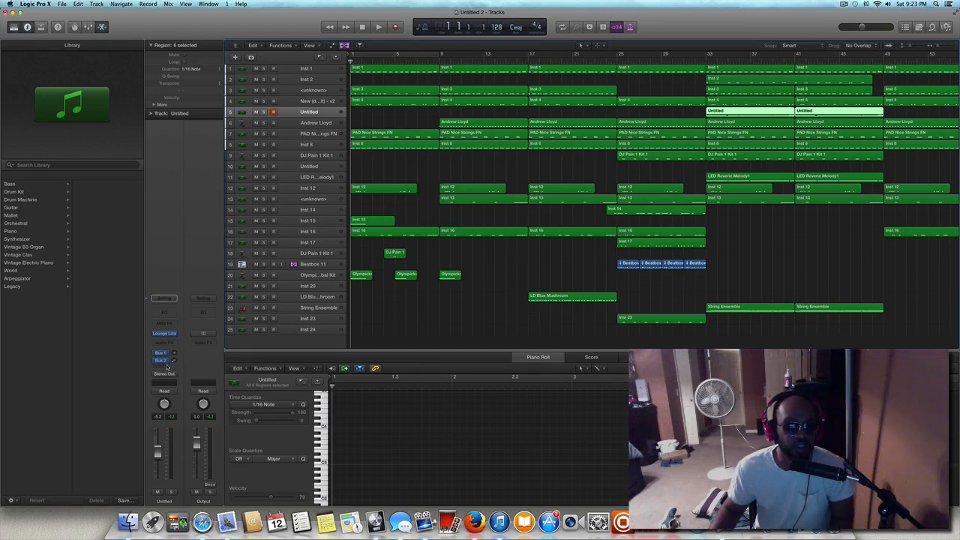
Add a new instrument track below Inst 24 and review the instrument plug-ins available for it.
double_click(287, 342)
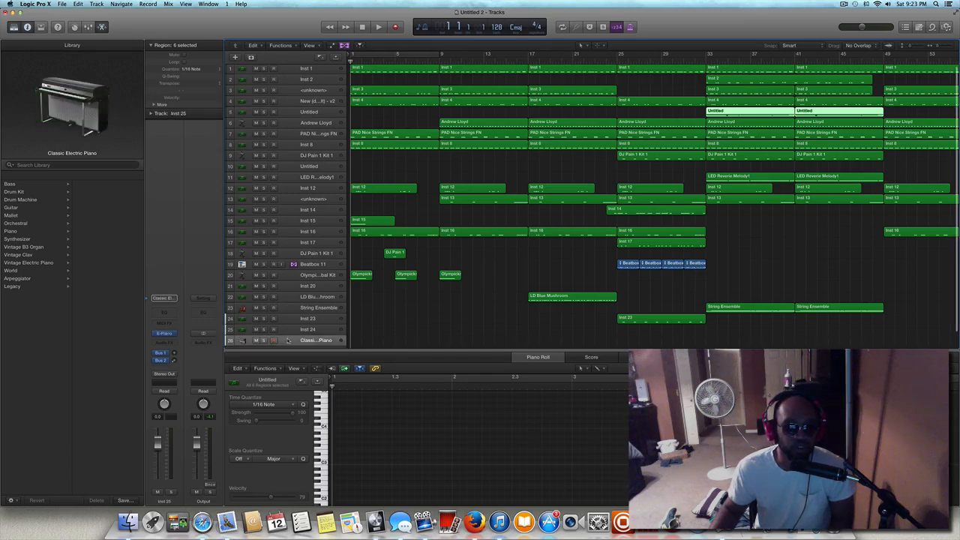
scroll(282, 328, "down", 2)
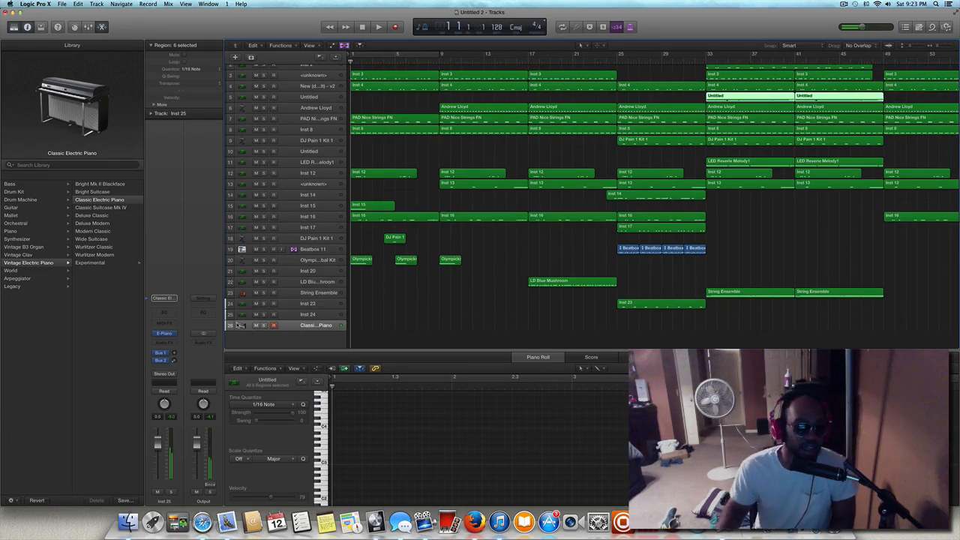
left_click(174, 334)
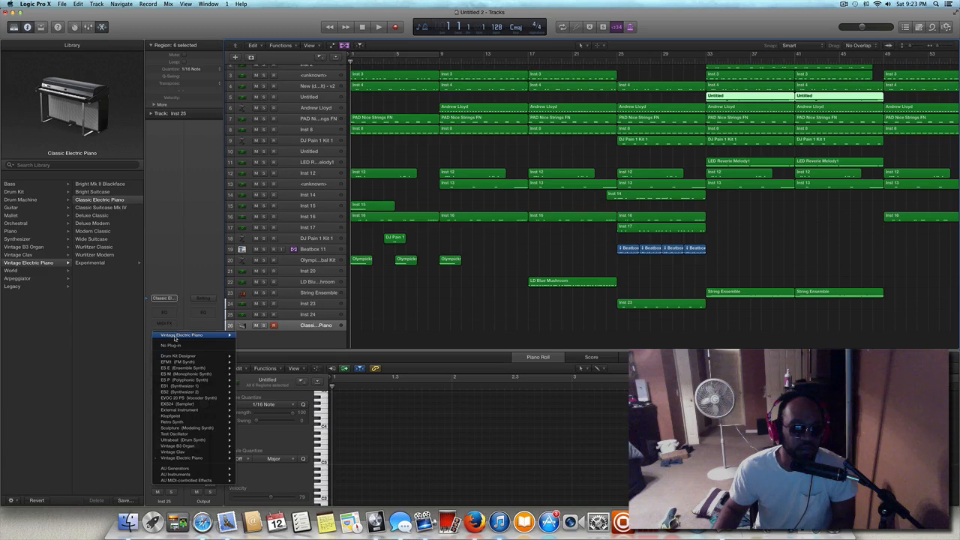
mouse_move(186, 375)
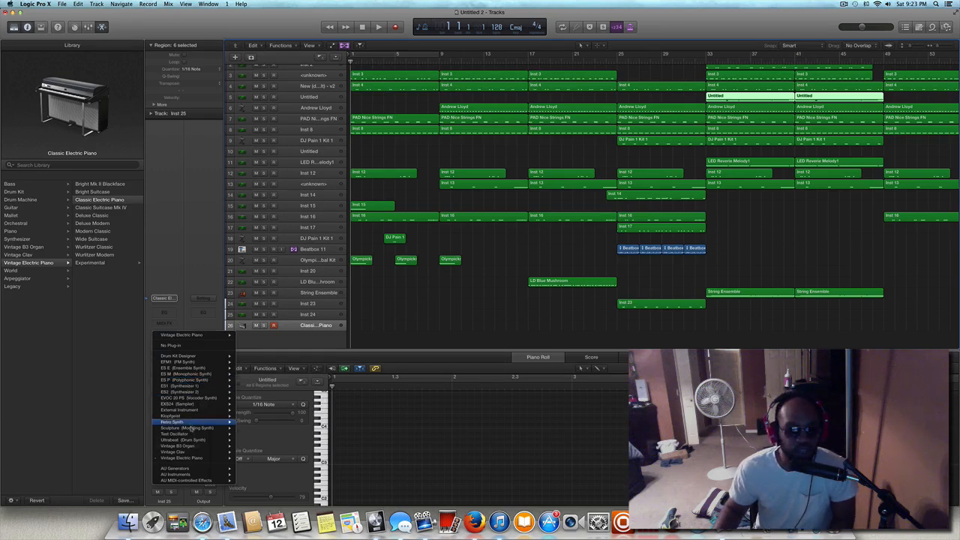
mouse_move(192, 433)
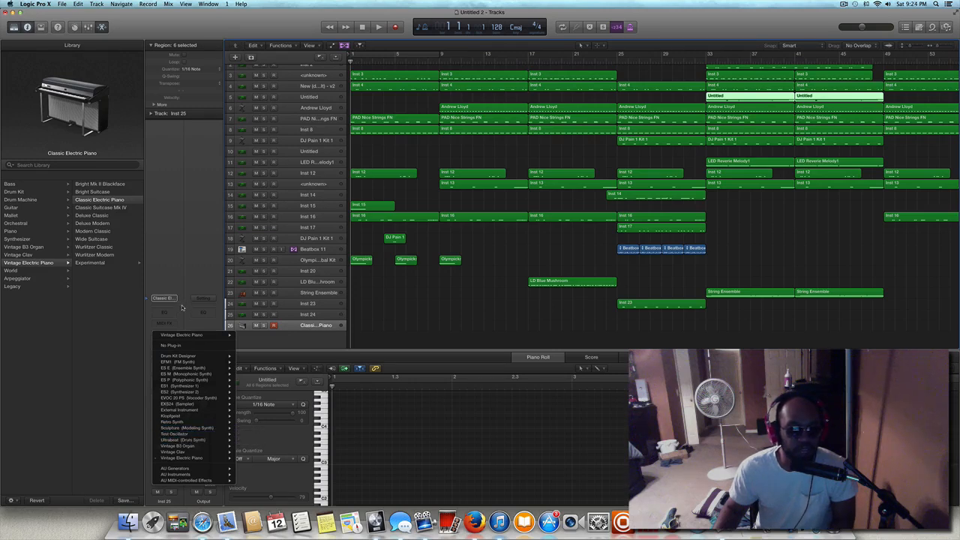
left_click(181, 308)
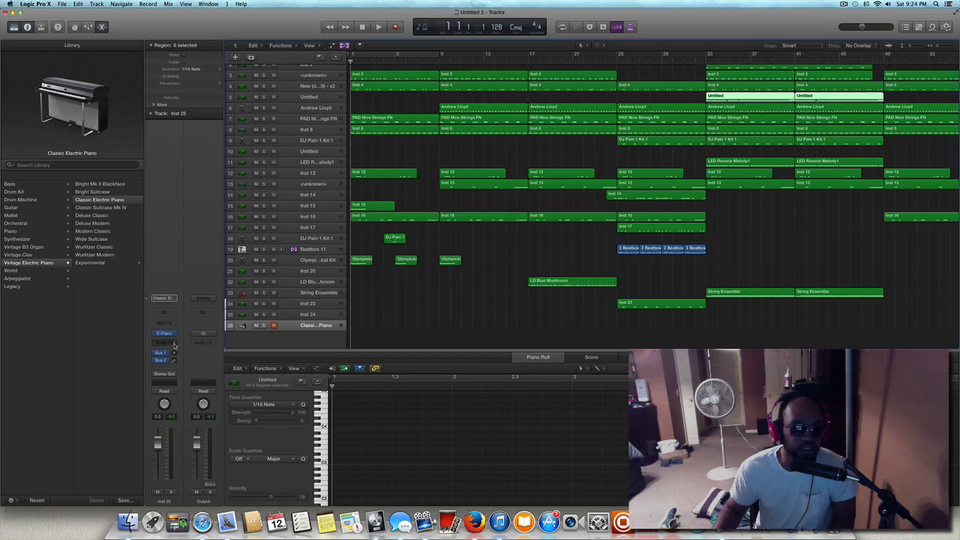
Insert the stereo Waves Maserati GRP audio effect on the electric piano track.
left_click(175, 344)
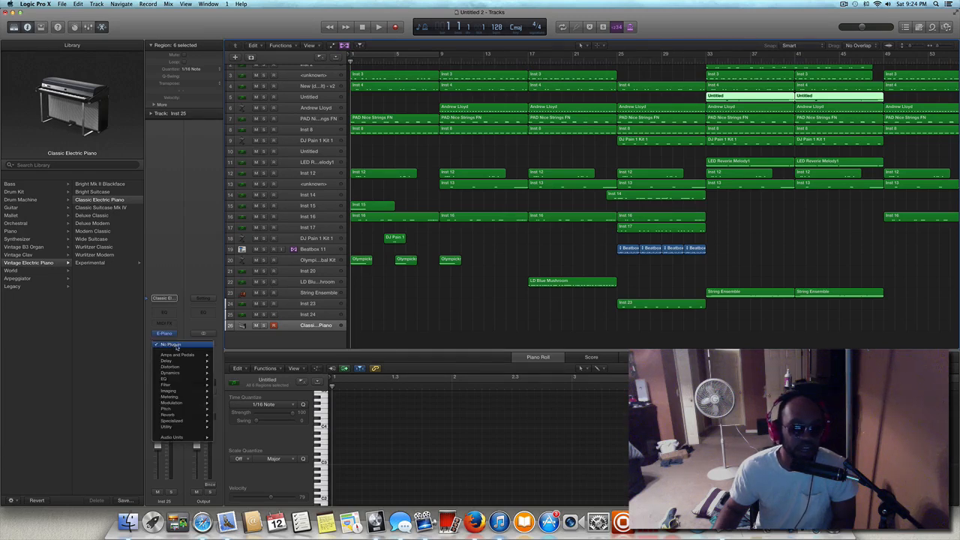
mouse_move(188, 438)
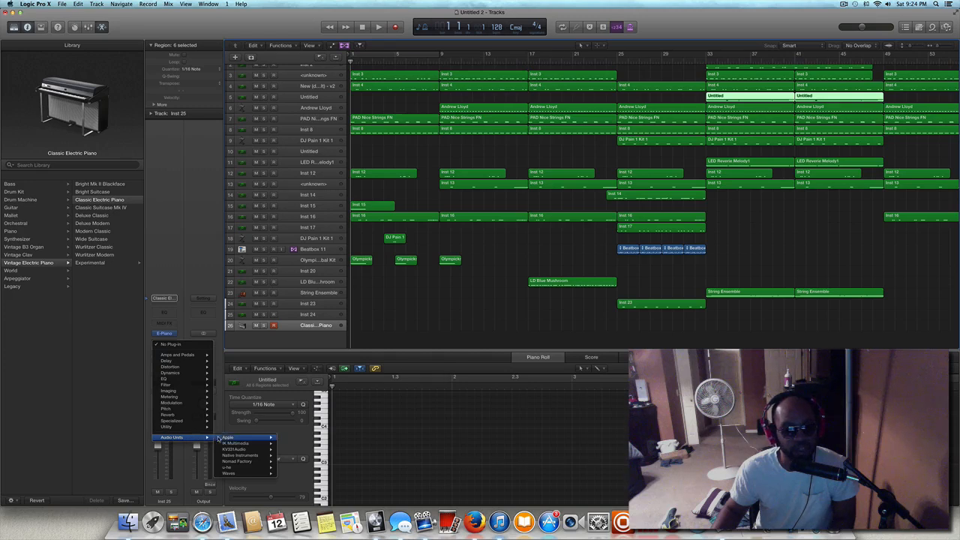
mouse_move(237, 444)
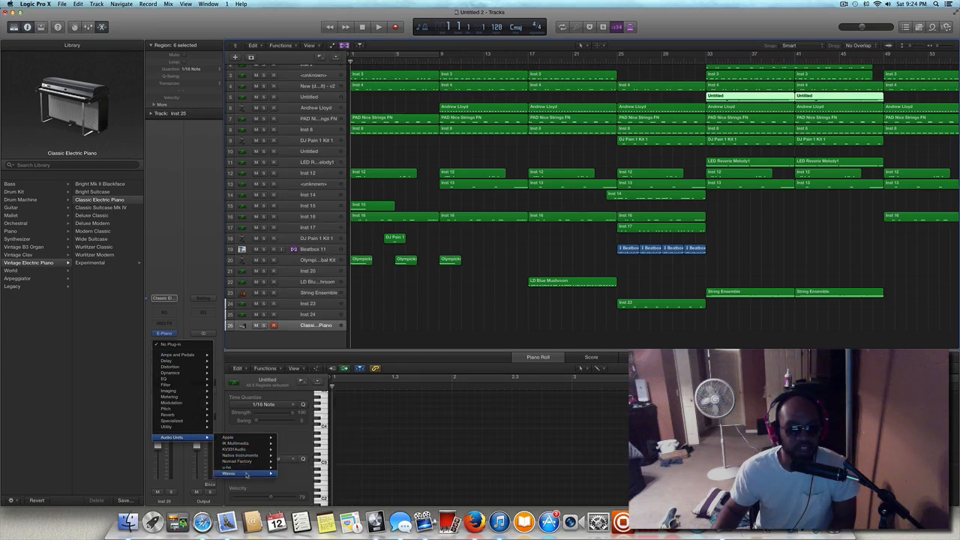
mouse_move(245, 475)
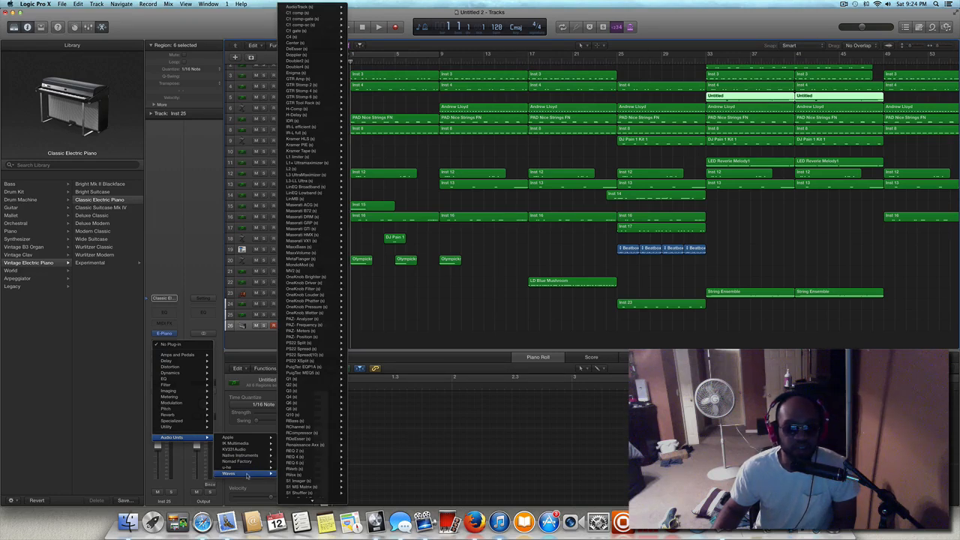
mouse_move(294, 475)
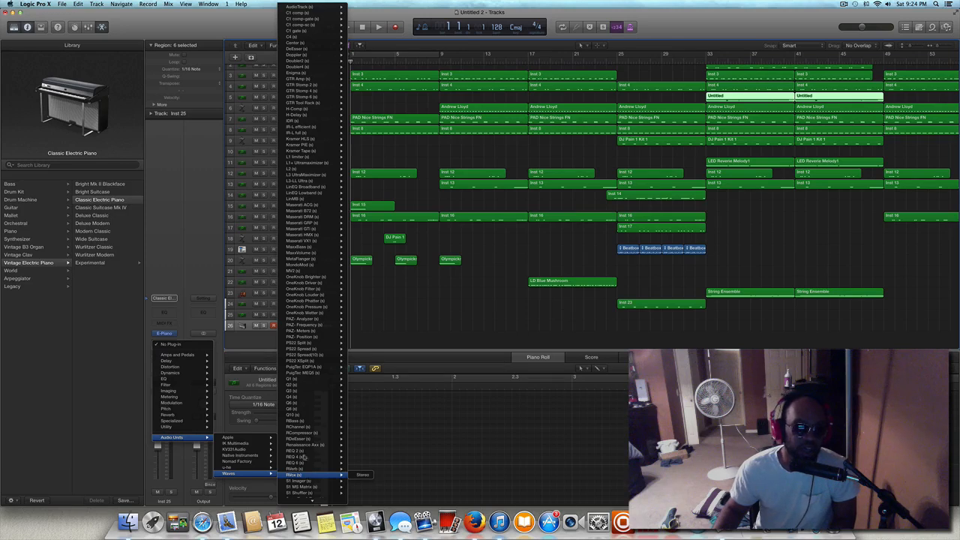
mouse_move(297, 428)
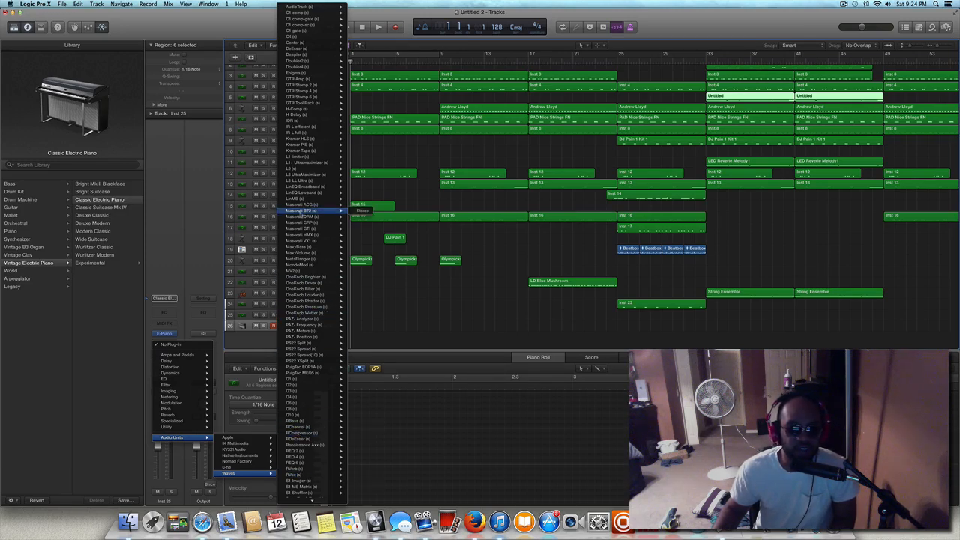
mouse_move(304, 175)
mouse_move(306, 219)
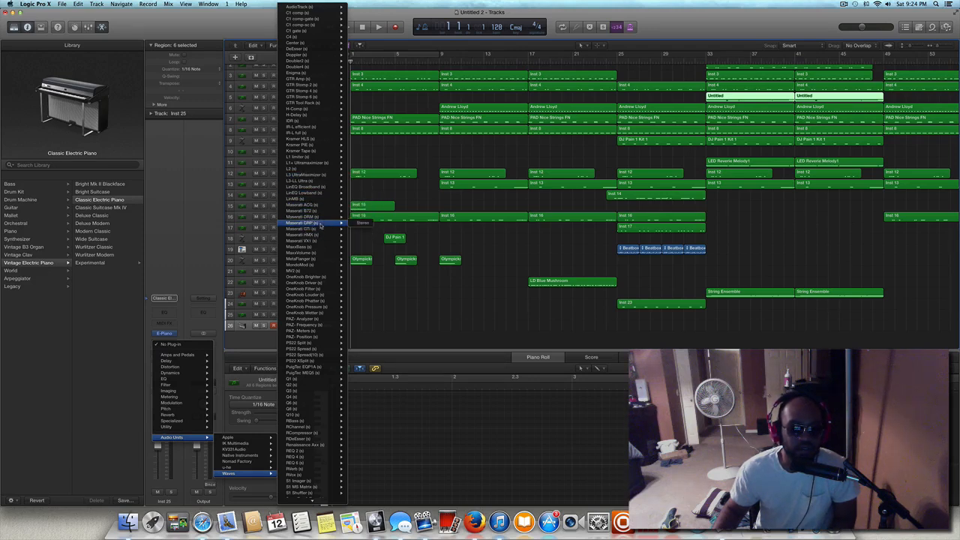
left_click(320, 224)
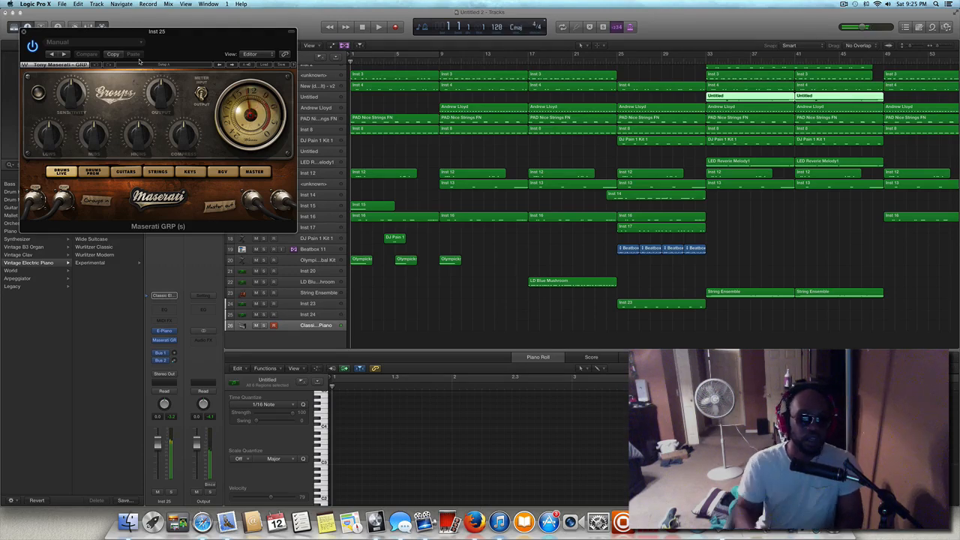
Load the Moogy Synth preset in Maserati GRP and advance to the More Mash Drums preset.
left_click(267, 66)
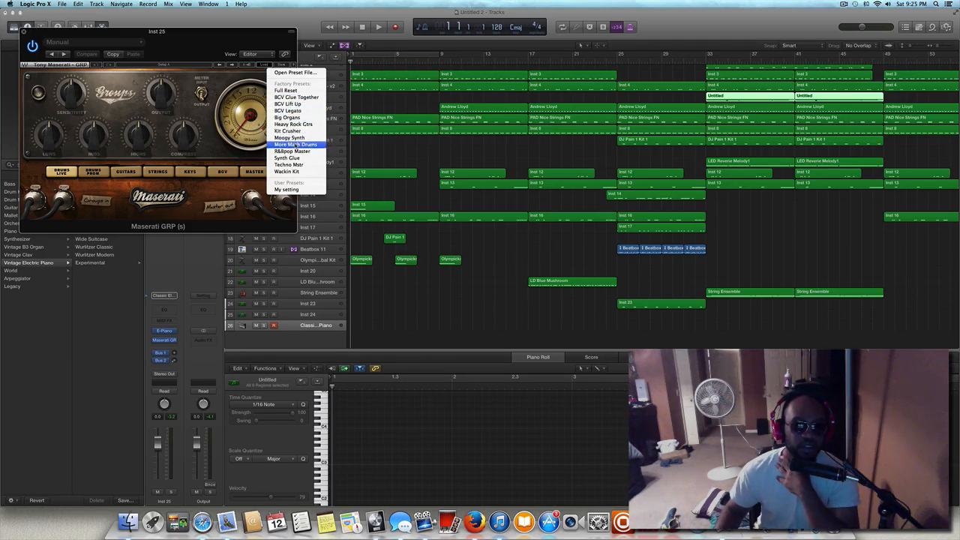
left_click(299, 139)
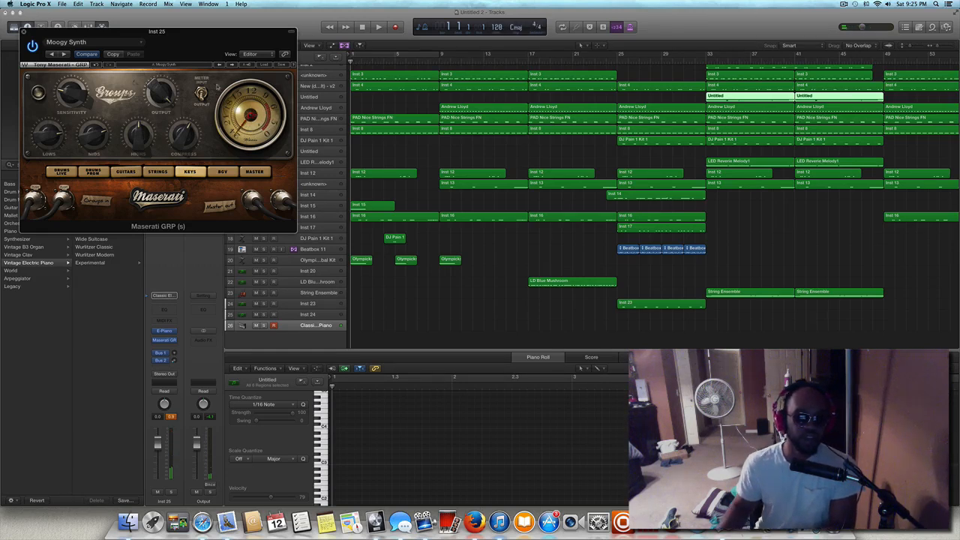
left_click(232, 65)
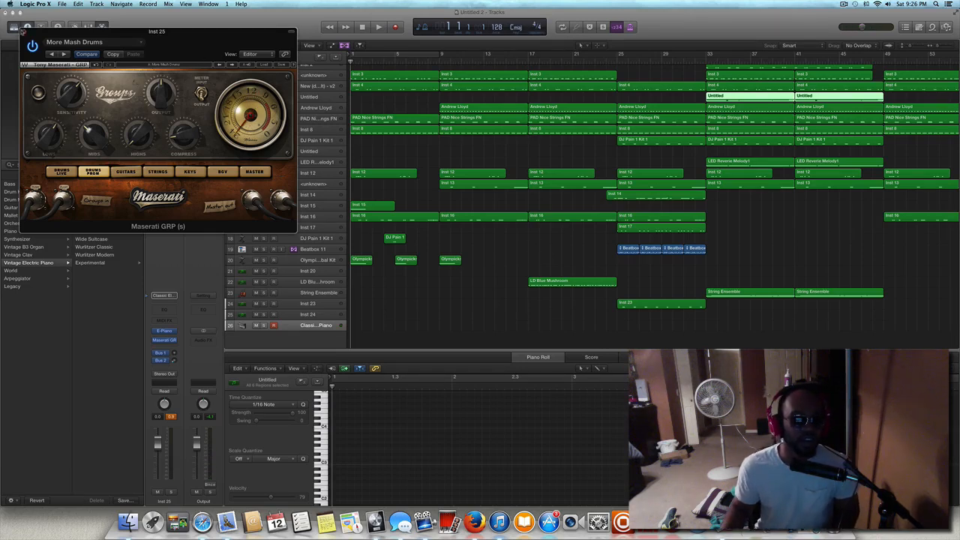
left_click(23, 32)
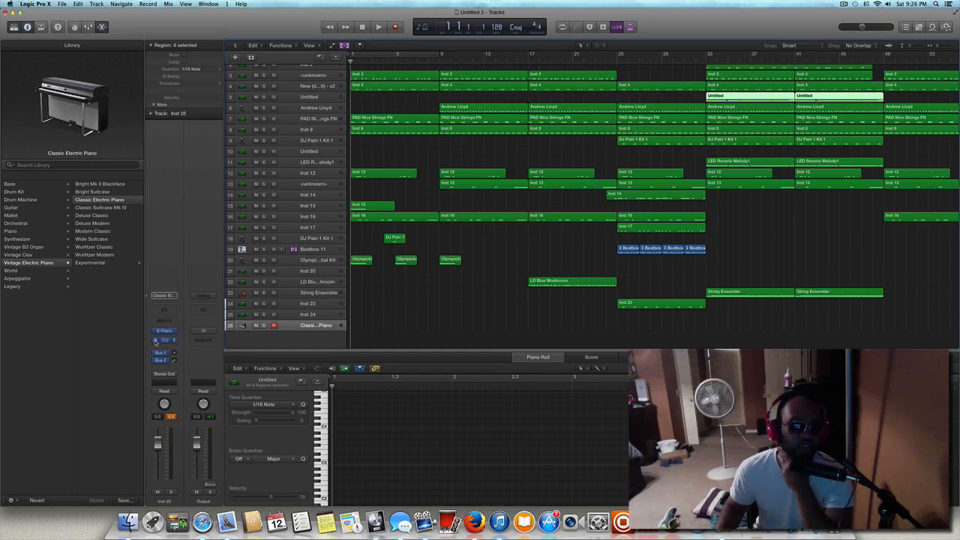
Switch the Maserati GRP effect to its Keys mode and delete the electric piano track.
left_click(155, 341)
left_click(165, 341)
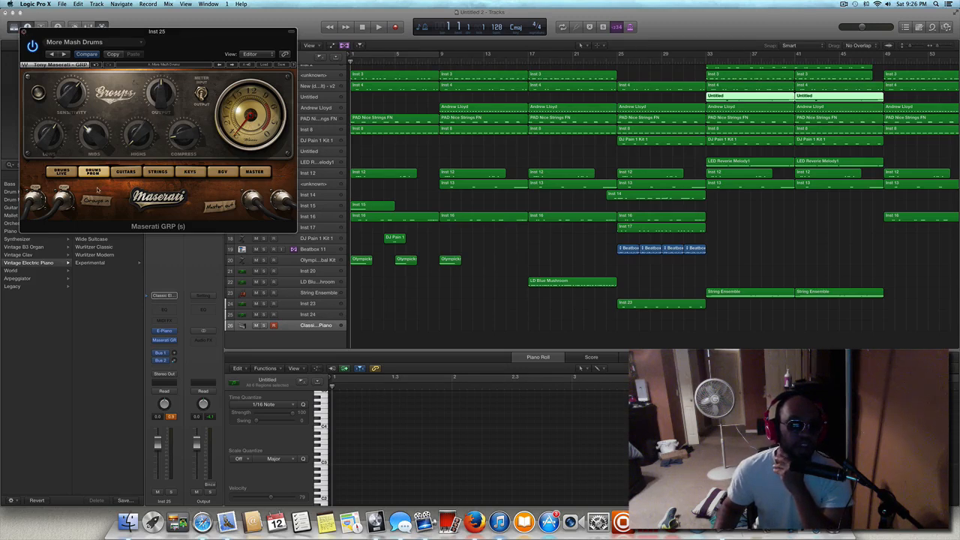
left_click(190, 172)
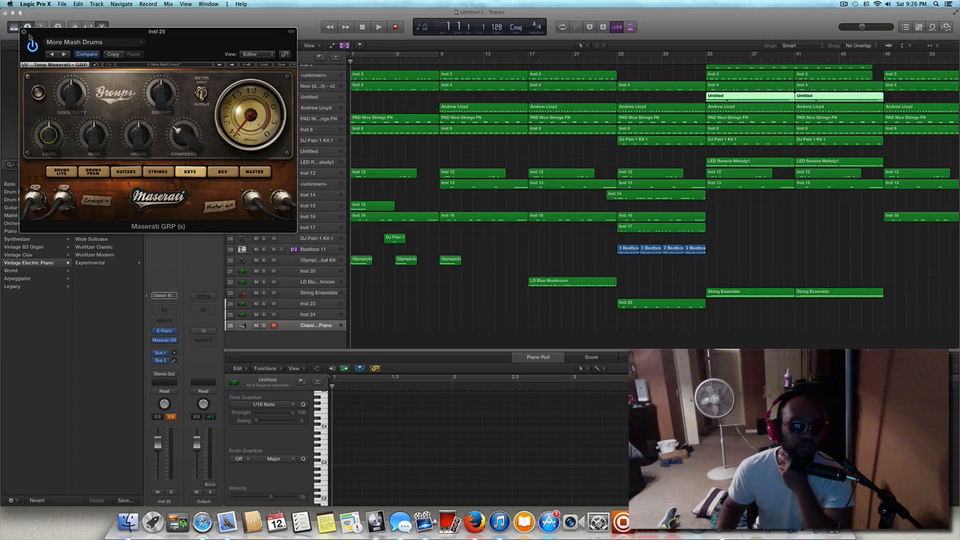
left_click(24, 33)
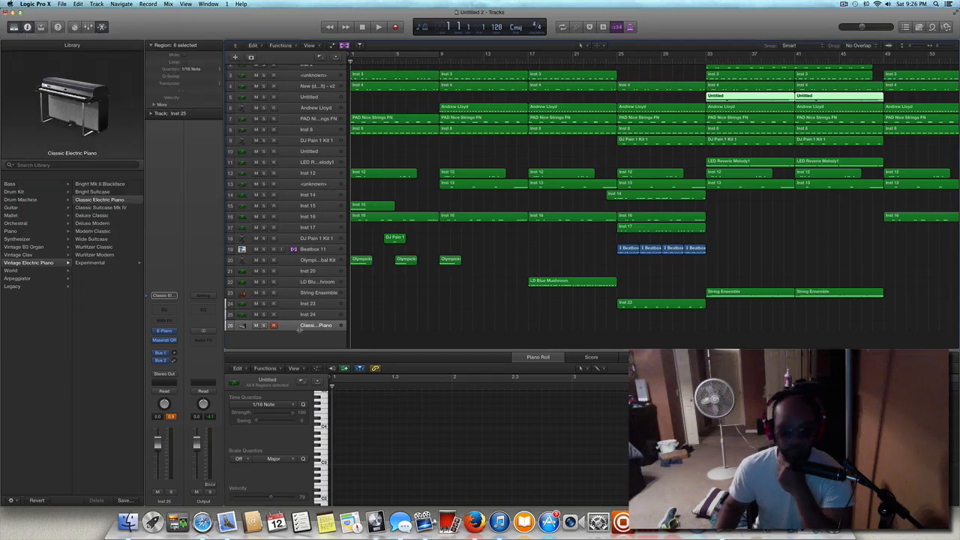
key("super+BackSpace")
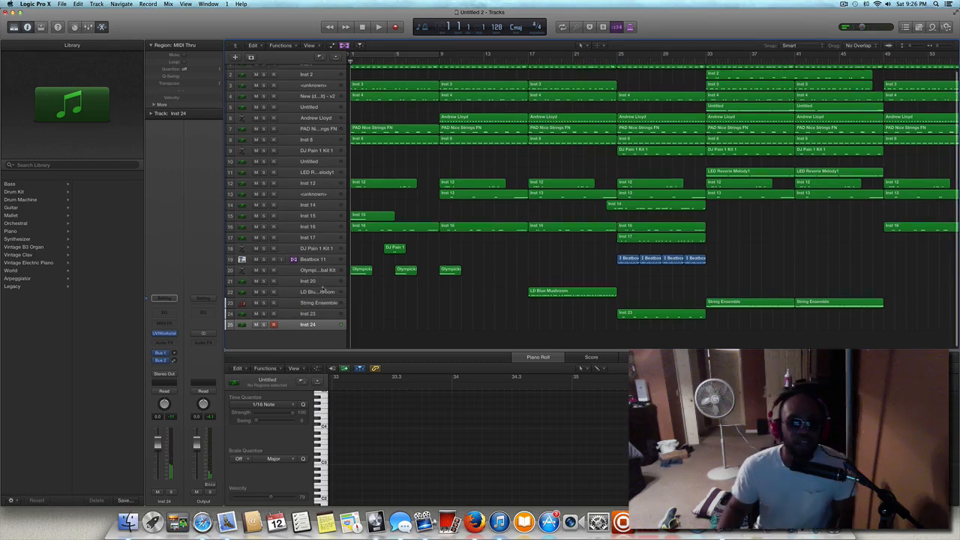
Open UVIWorkstation on the Inst 24 track and browse its String Machines and WaveRunner soundbanks.
scroll(323, 289, "up", 1)
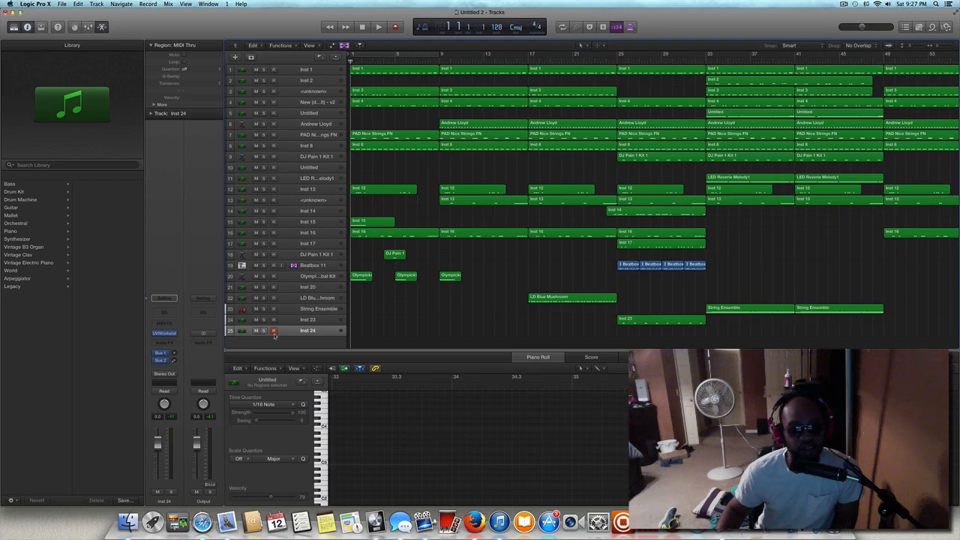
left_click(165, 333)
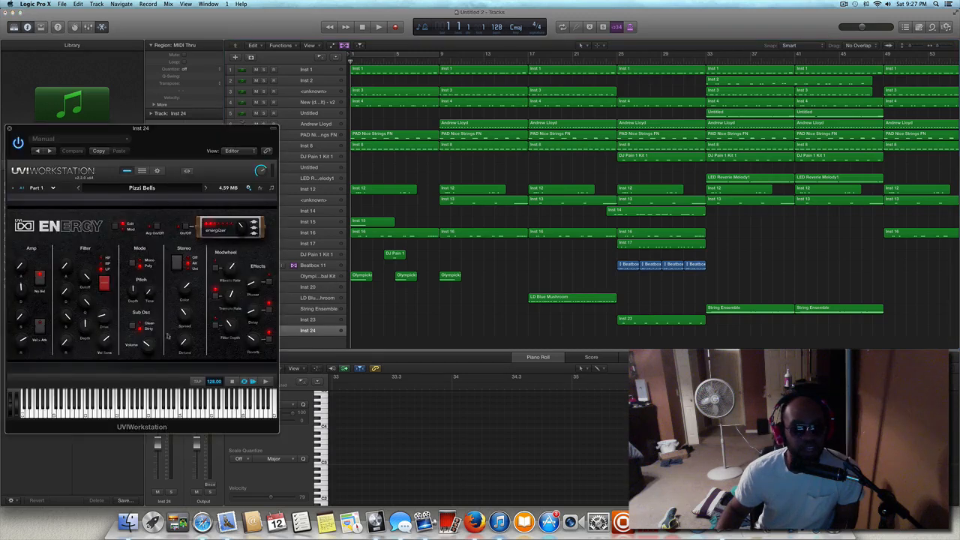
left_click(140, 188)
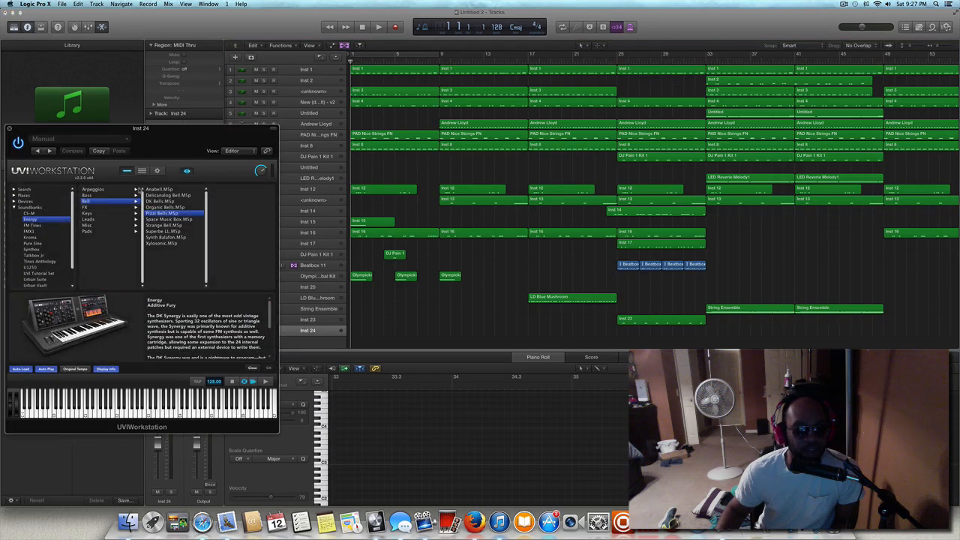
scroll(42, 276, "down", 3)
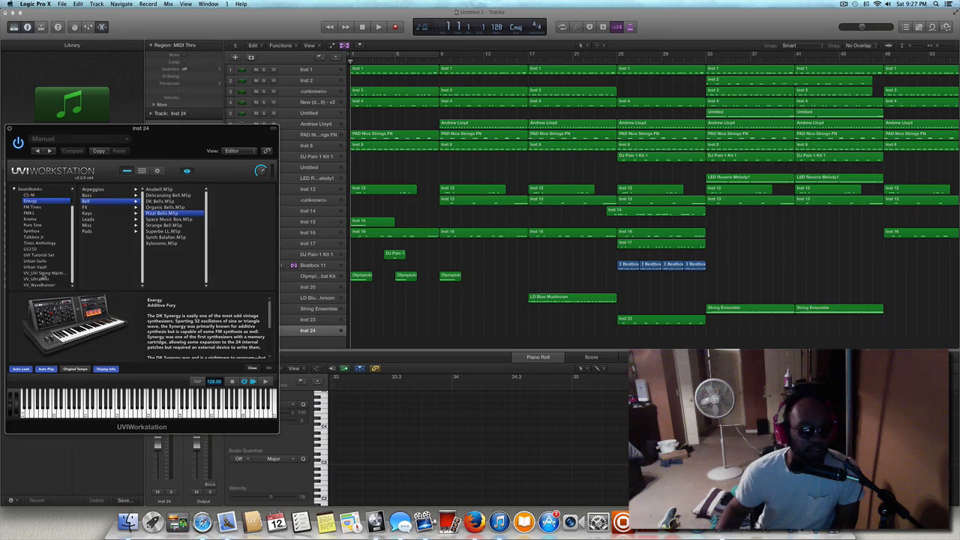
left_click(43, 273)
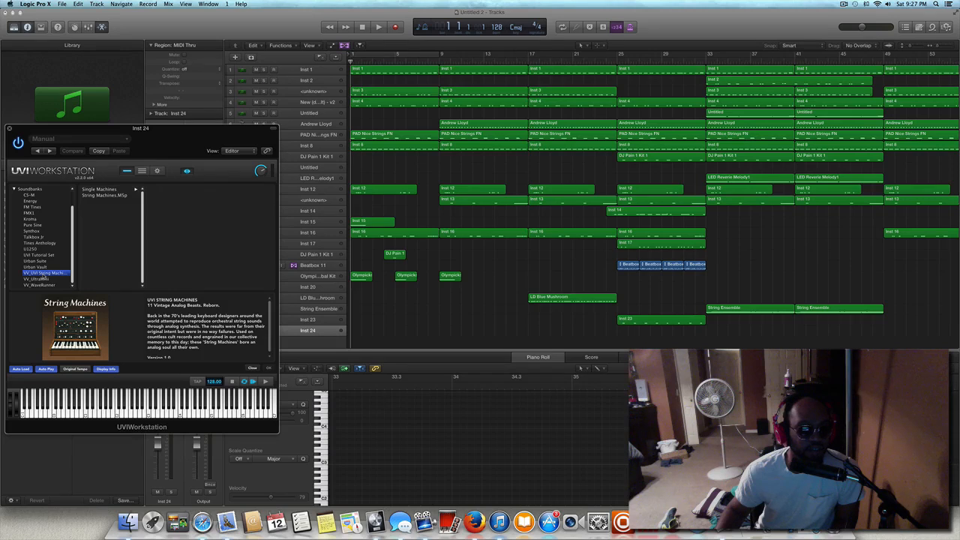
left_click(41, 285)
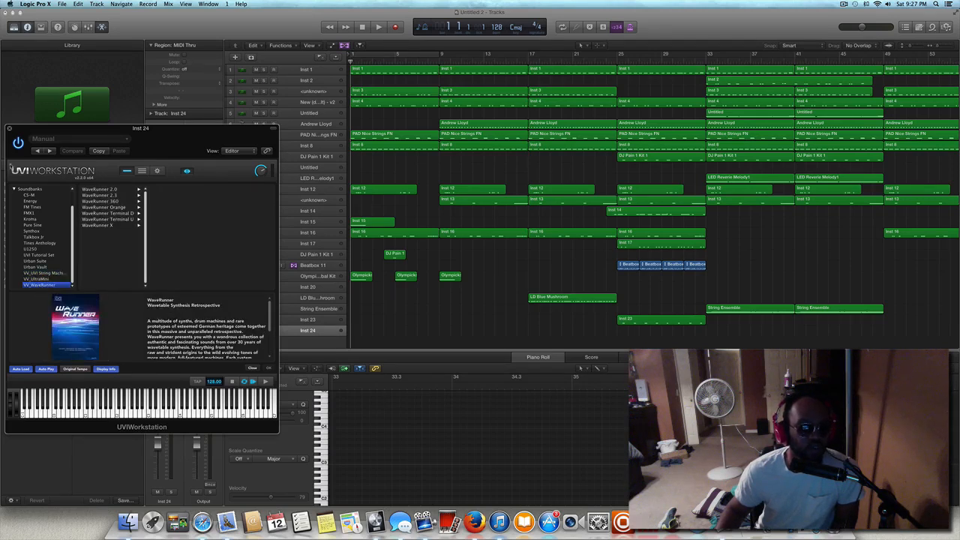
left_click(9, 129)
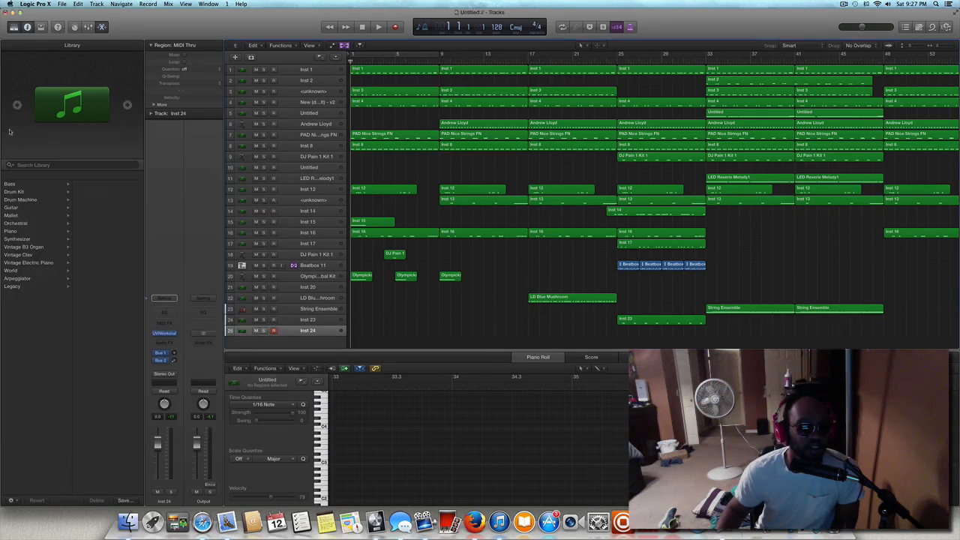
scroll(277, 252, "down", 2)
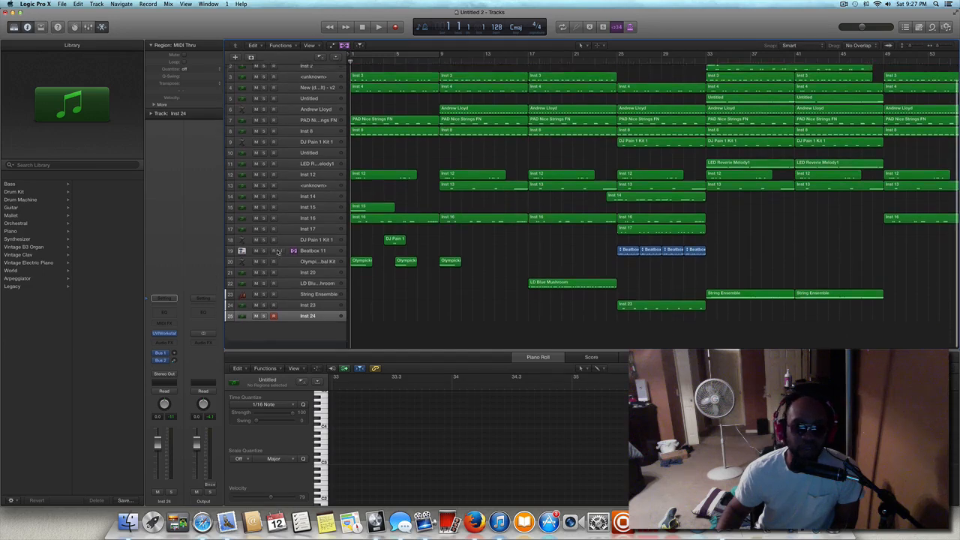
scroll(278, 252, "up", 3)
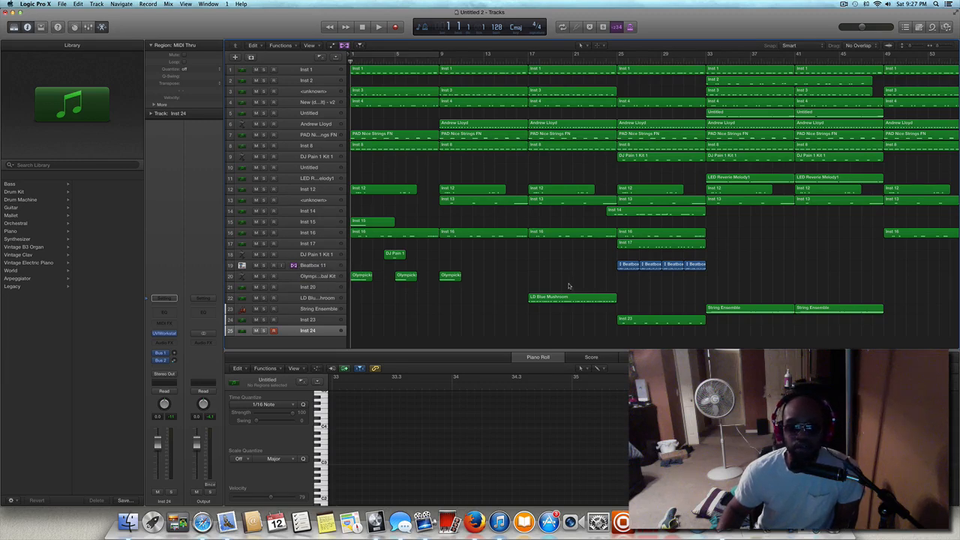
Examine how the regions are laid out across the song's sections, from about bar 13 to bar 89.
scroll(549, 282, "right", 10)
scroll(549, 282, "right", 1)
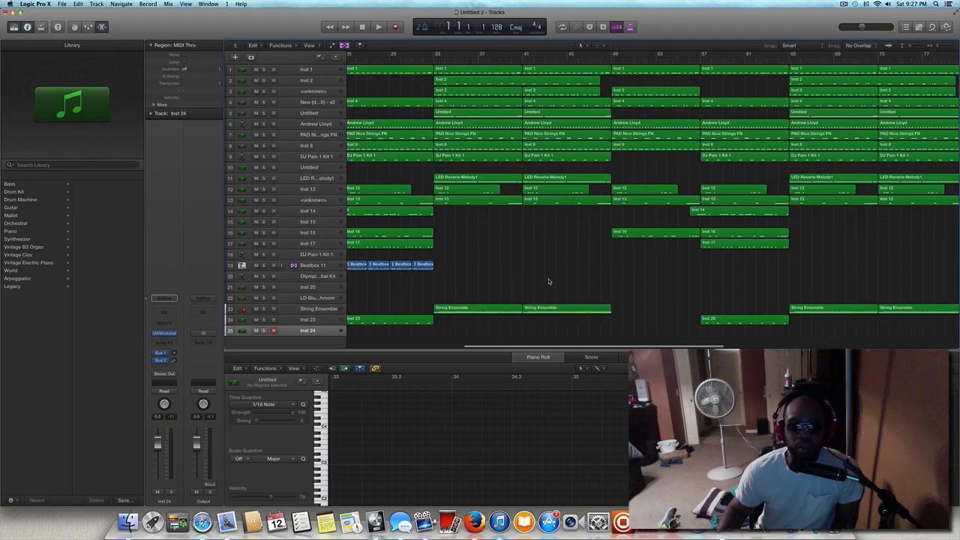
scroll(548, 282, "left", 1)
scroll(548, 282, "right", 6)
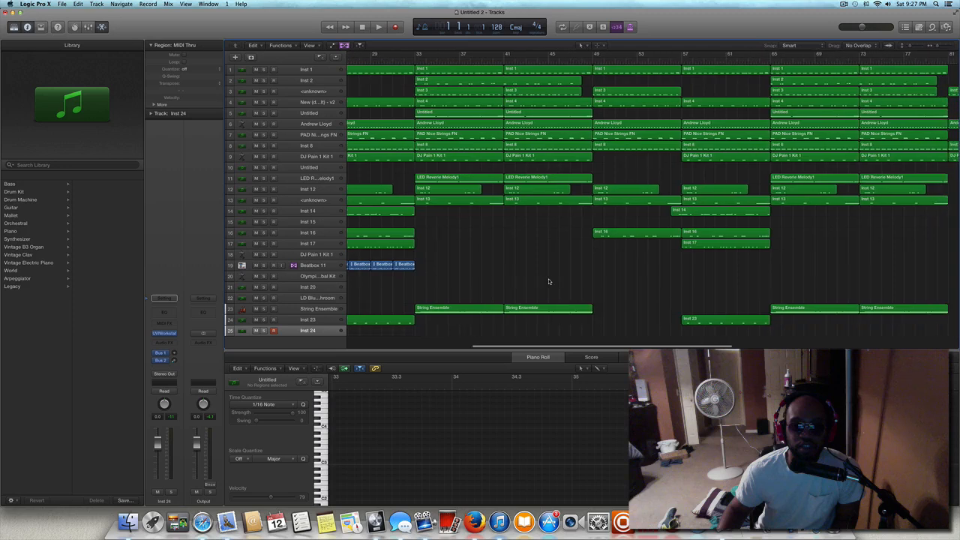
scroll(548, 281, "right", 1)
scroll(548, 281, "left", 1)
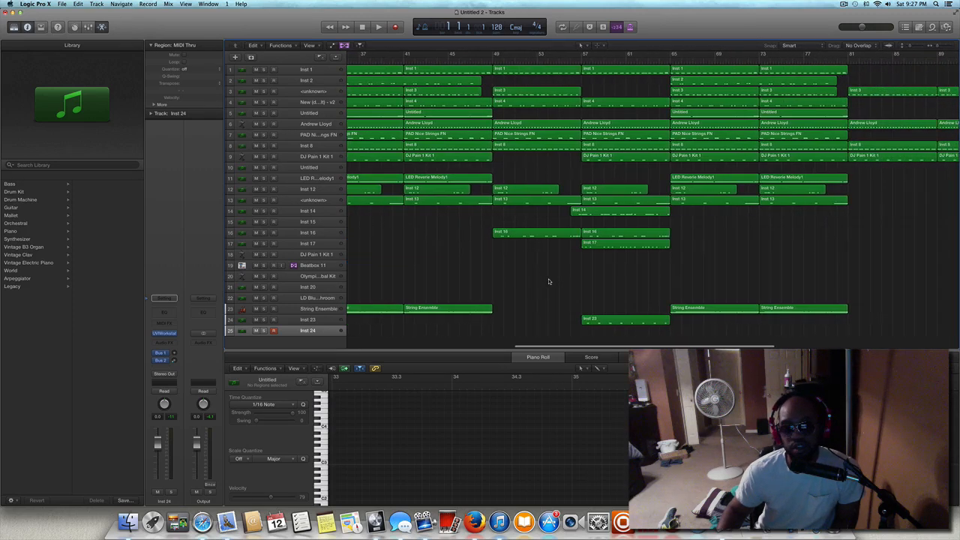
scroll(549, 281, "left", 10)
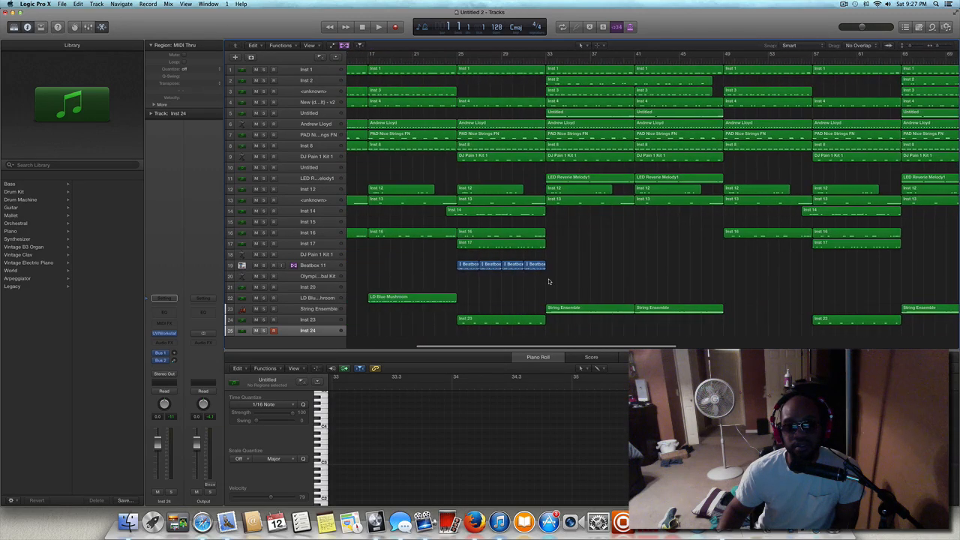
scroll(549, 281, "right", 10)
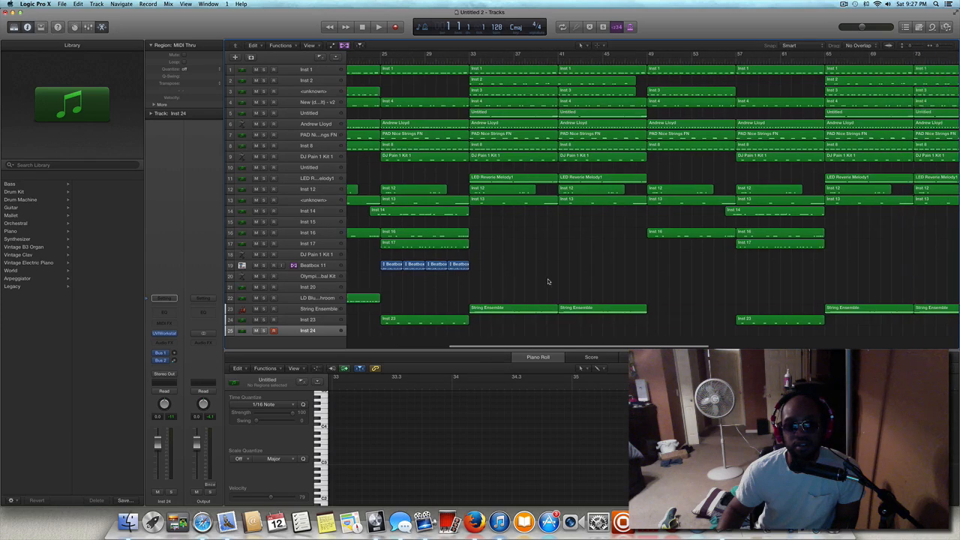
scroll(512, 267, "right", 5)
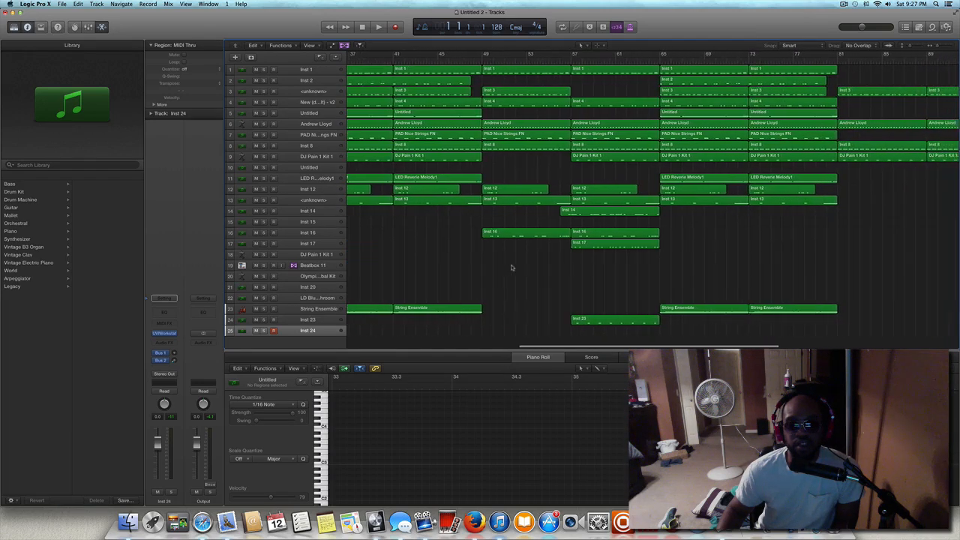
scroll(512, 268, "left", 7)
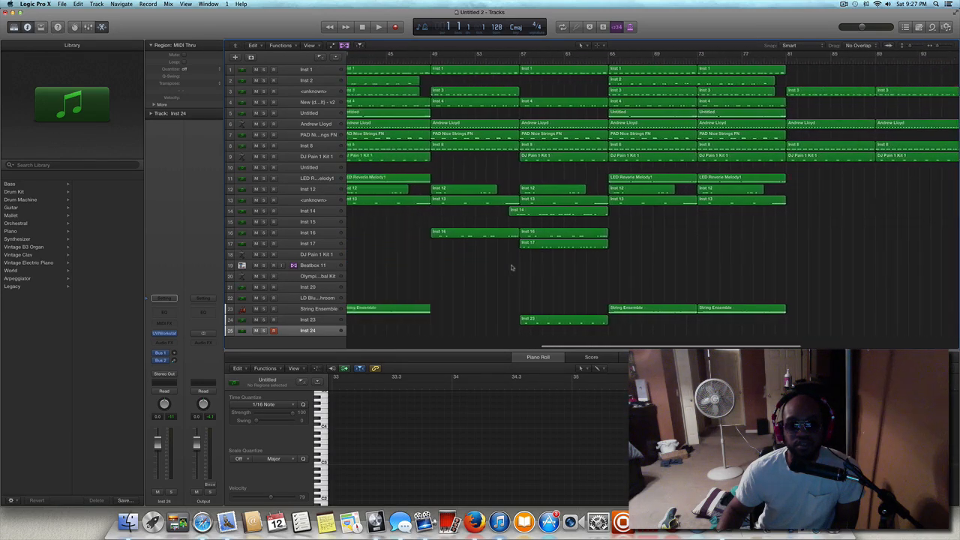
scroll(511, 268, "left", 4)
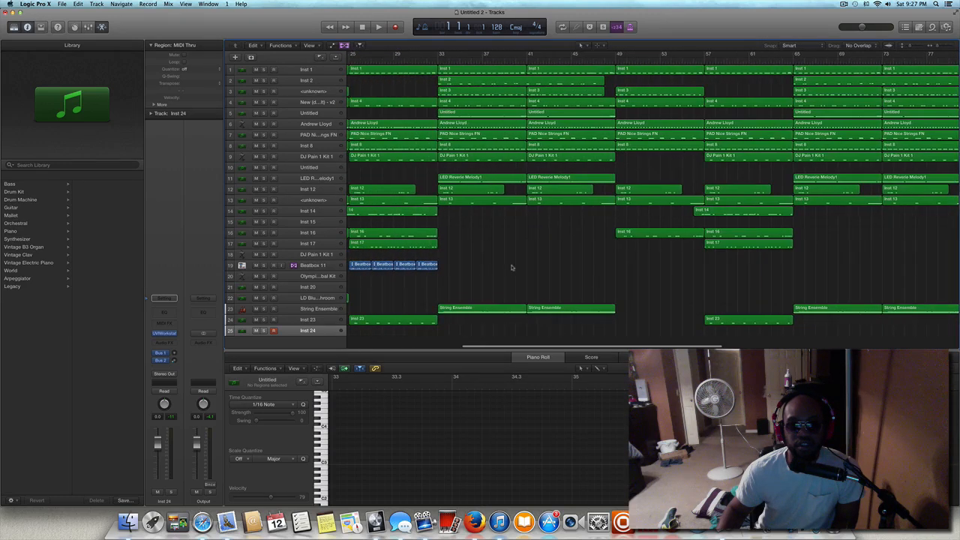
scroll(512, 267, "left", 1)
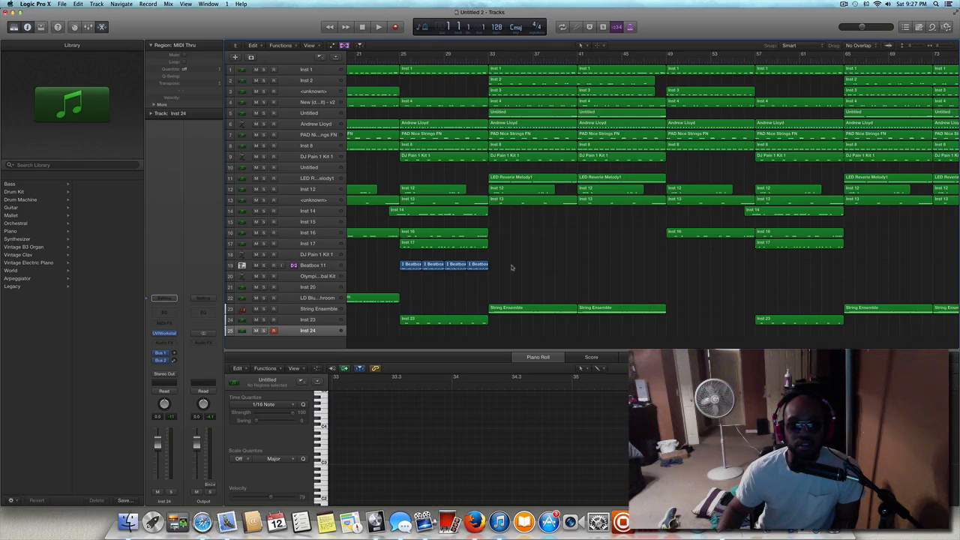
scroll(512, 268, "left", 2)
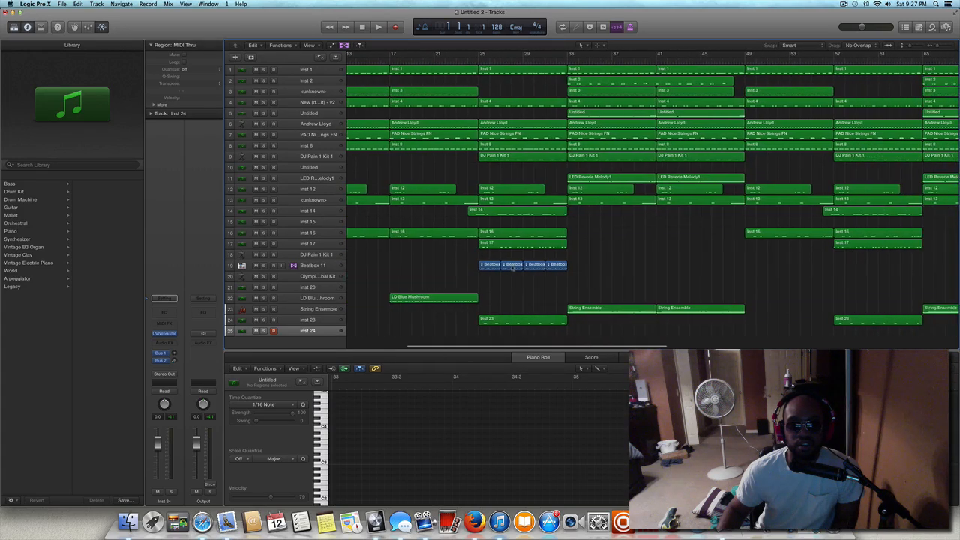
scroll(514, 268, "right", 3)
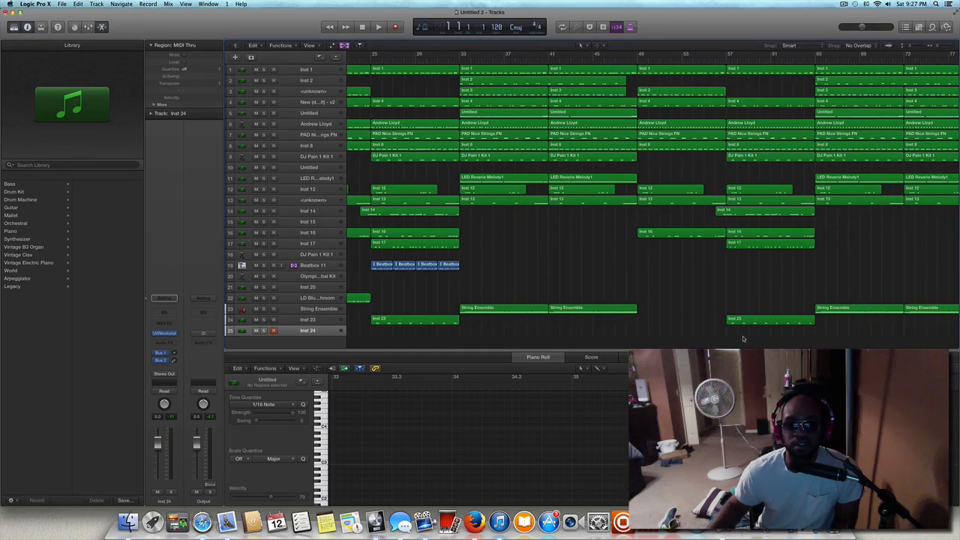
Move all regions from bar 57 onward eight bars later so that section starts at bar 65.
left_click_drag(743, 339, 957, 66)
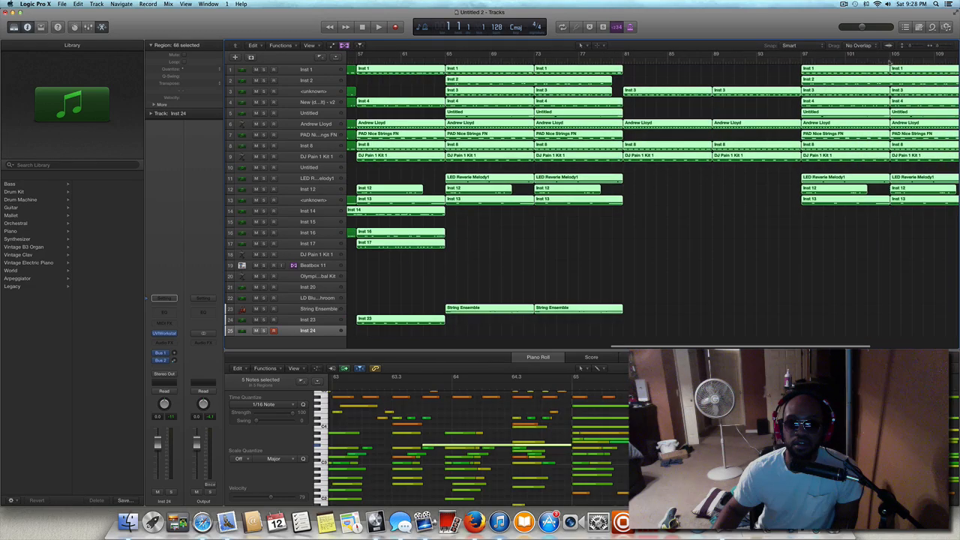
left_click_drag(392, 72, 480, 72)
scroll(420, 76, "left", 15)
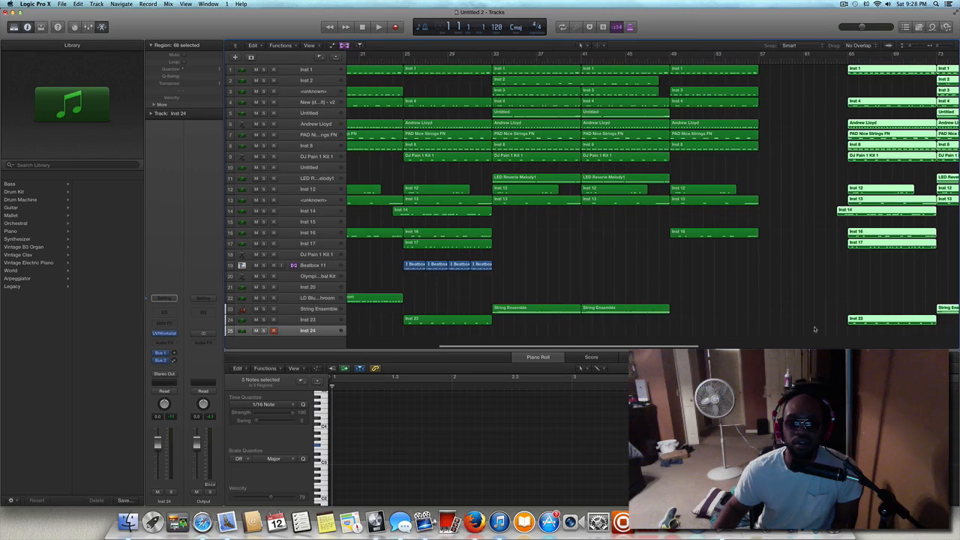
left_click(829, 305)
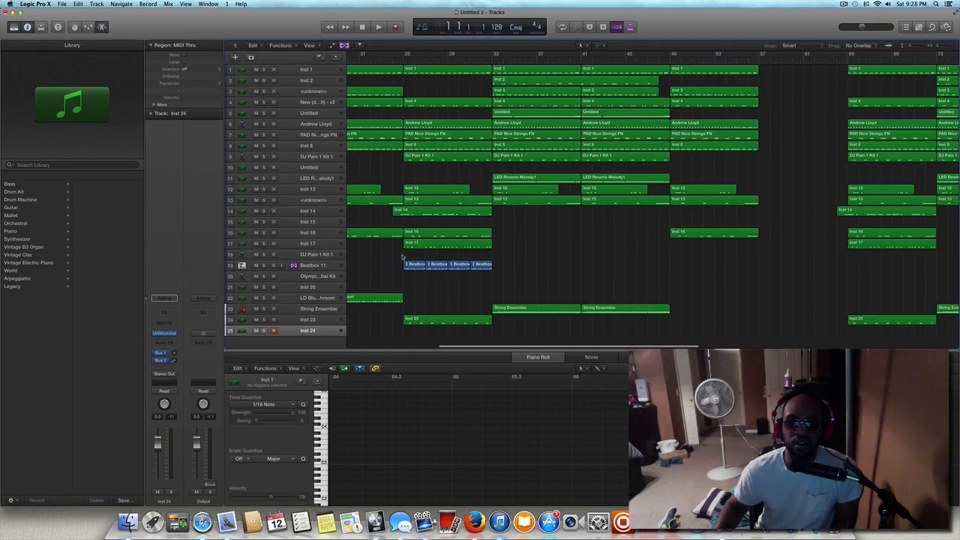
Copy the regions of the eight-bar section at bar 17, including LD Blue Mushroom, into the gap at bar 57.
left_click_drag(402, 256, 492, 275)
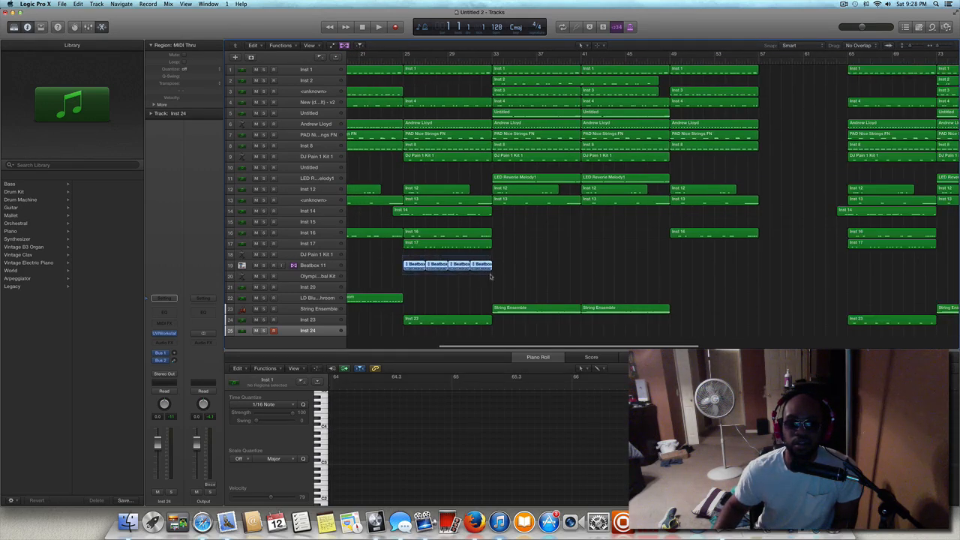
left_click(422, 284)
scroll(385, 248, "left", 5)
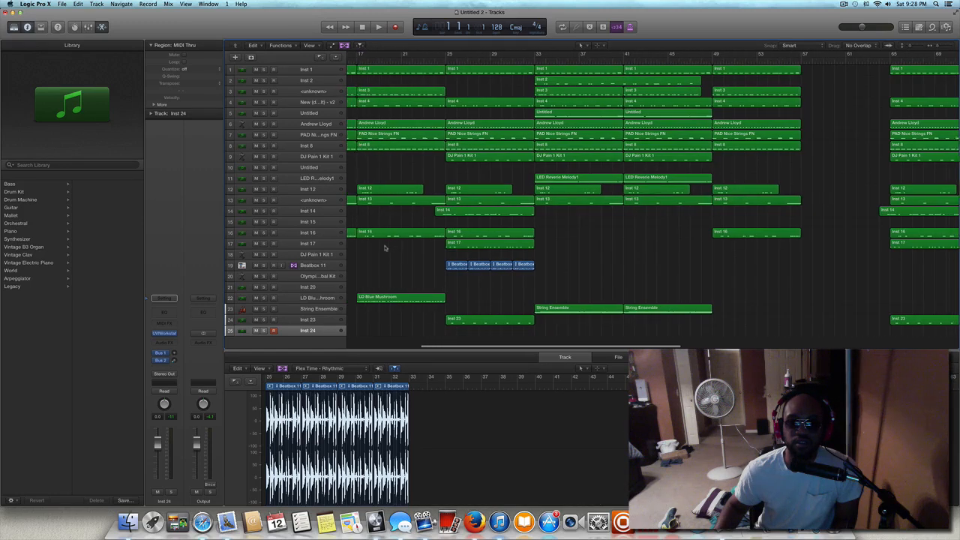
scroll(384, 250, "left", 1)
left_click_drag(390, 321, 844, 81)
scroll(405, 75, "left", 3)
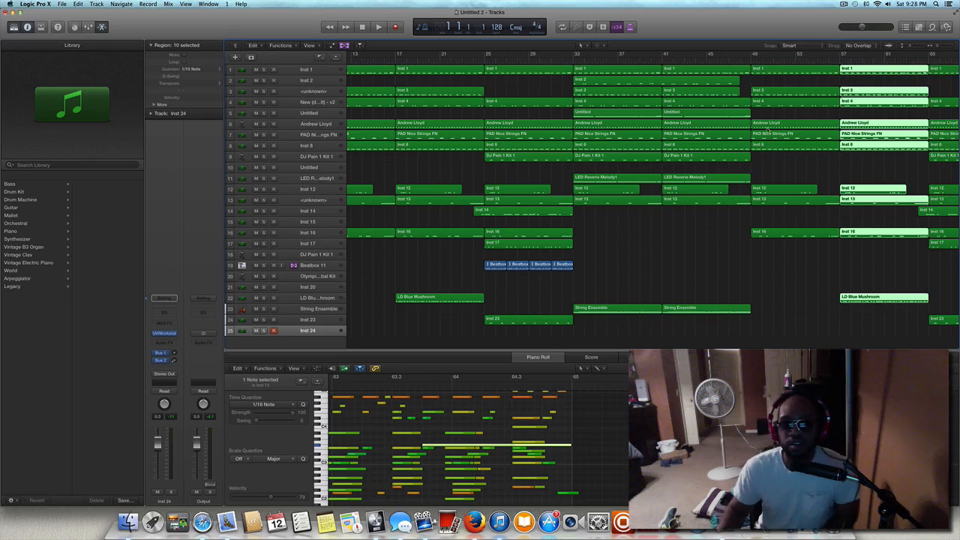
scroll(843, 81, "right", 10)
left_click(647, 279)
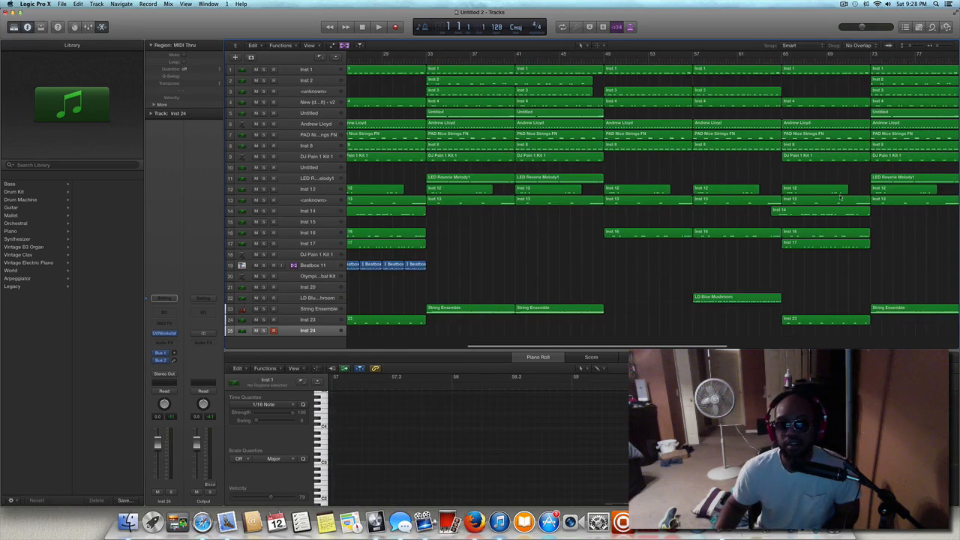
Copy the two String Ensemble regions at bars 73 and 81 to the closing section starting at bar 105.
scroll(650, 277, "right", 10)
scroll(841, 191, "right", 4)
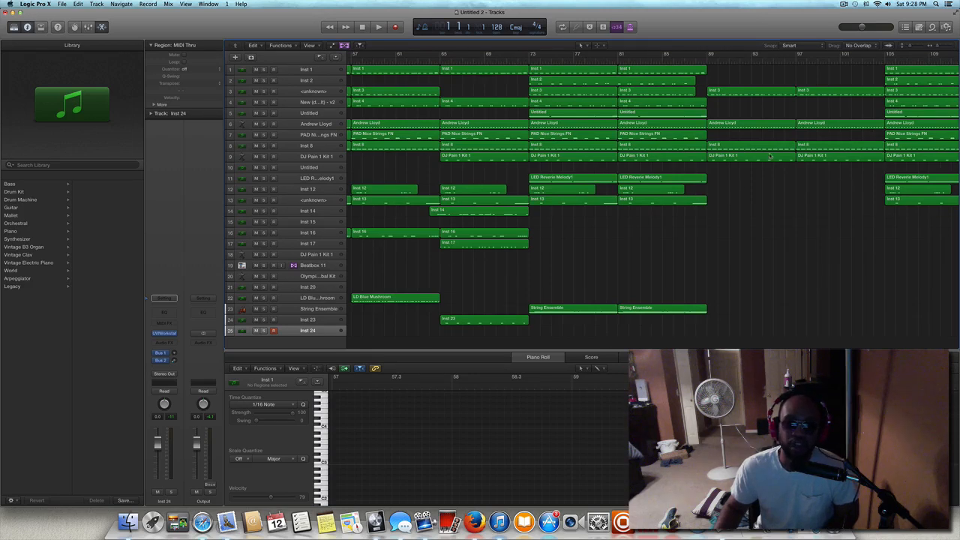
scroll(665, 177, "right", 7)
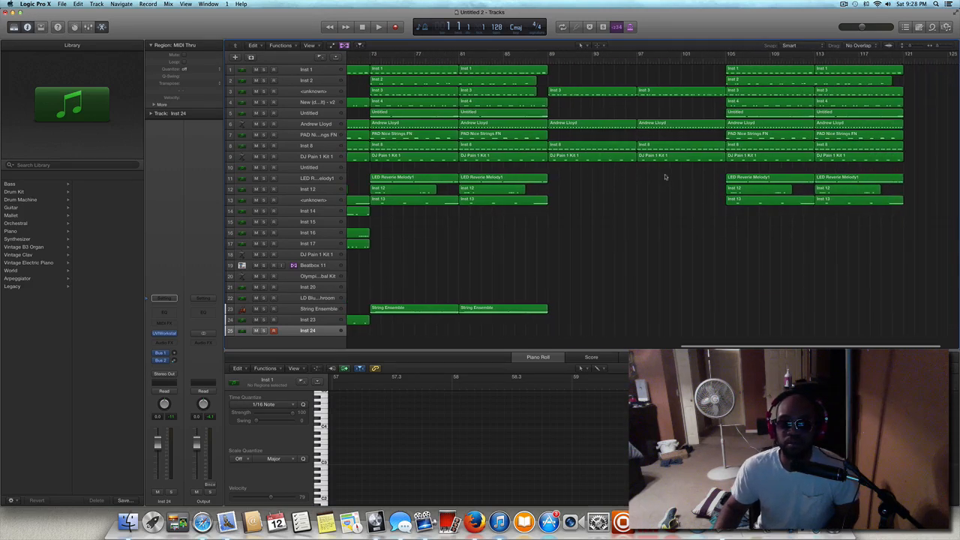
scroll(665, 177, "left", 4)
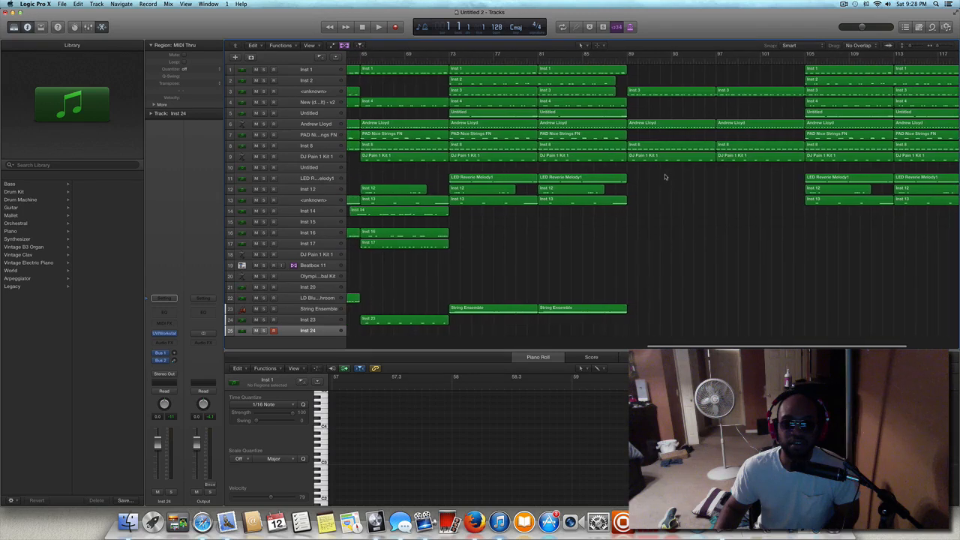
left_click_drag(450, 287, 574, 311)
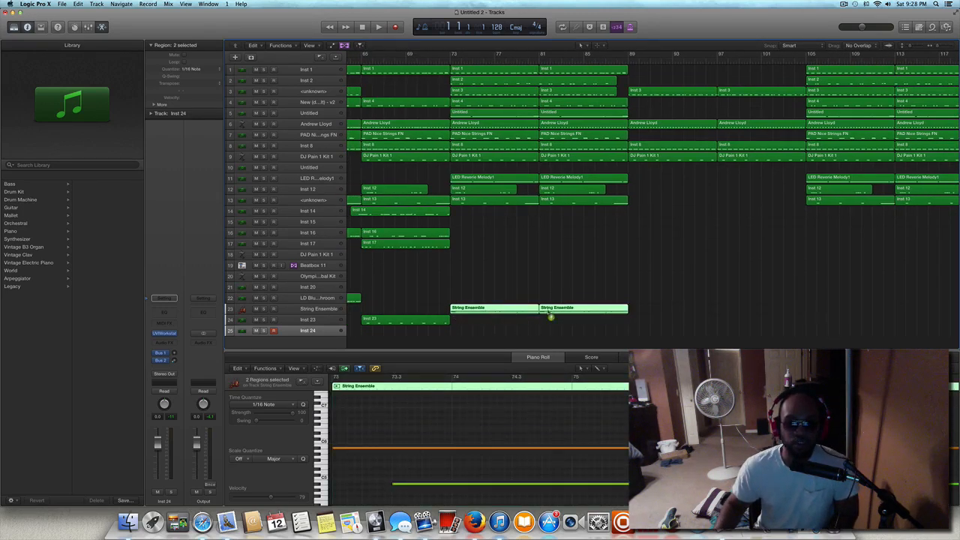
left_click_drag(488, 310, 849, 315)
Go through tracks 3 and 4 to the Untitled track 5 and play the beat from bar 1.
scroll(465, 216, "down", 1)
scroll(465, 216, "left", 10)
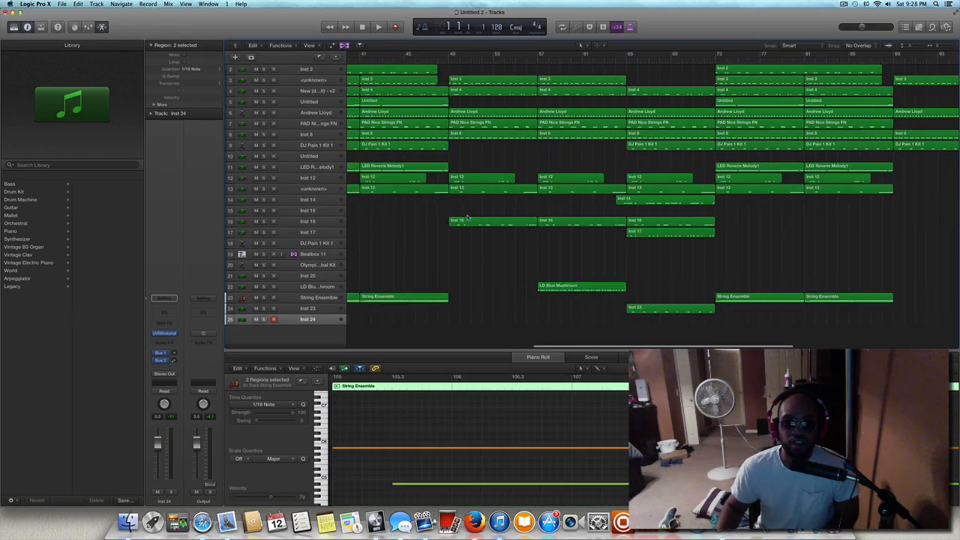
scroll(464, 217, "up", 1)
scroll(465, 218, "left", 3)
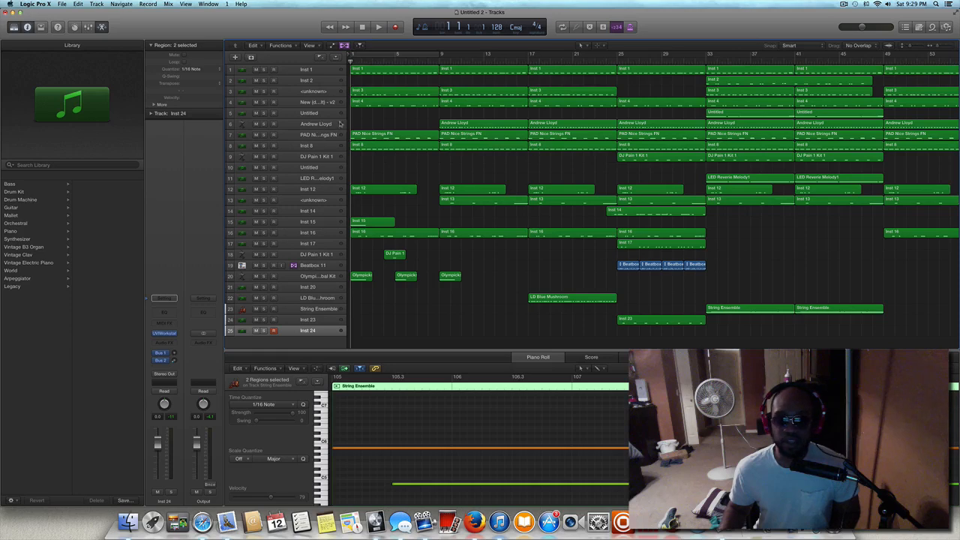
scroll(330, 124, "up", 2)
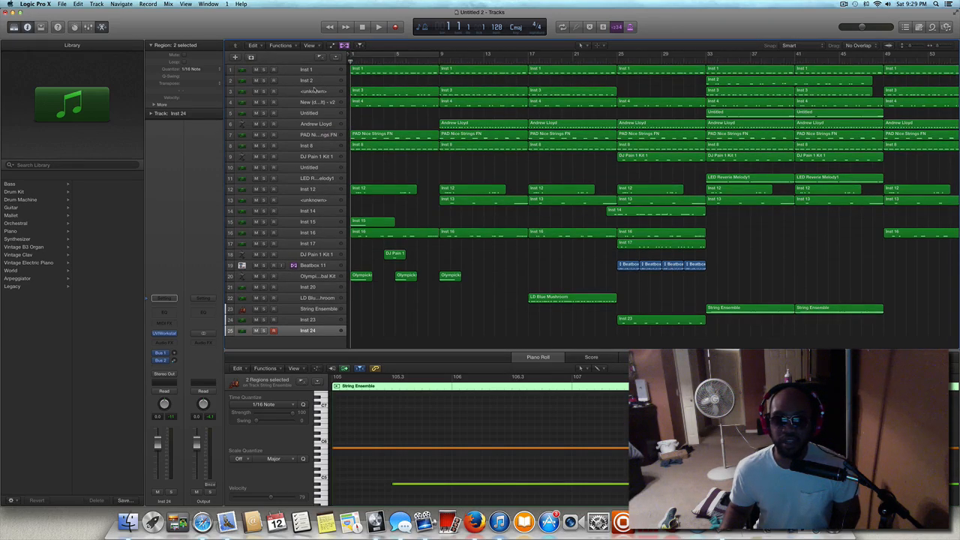
left_click(314, 90)
left_click(307, 104)
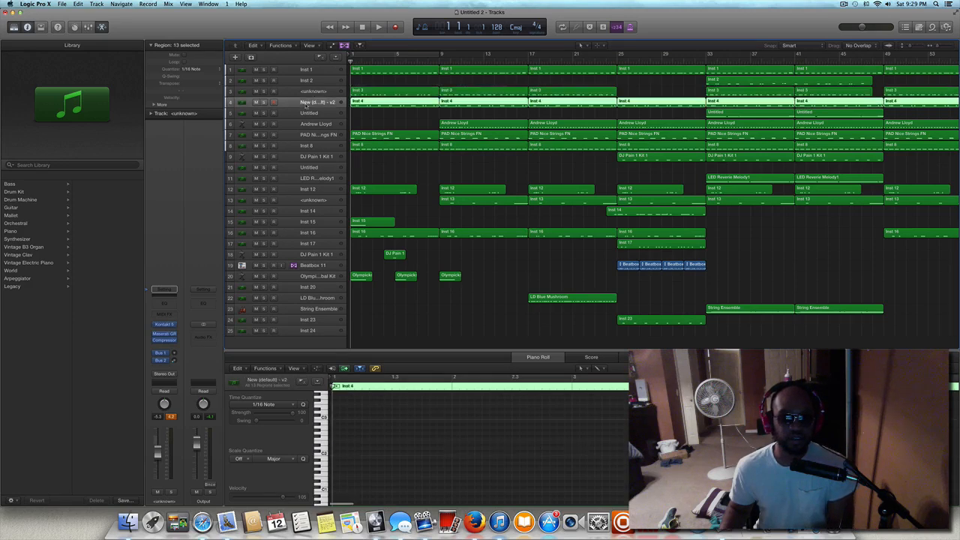
left_click(302, 114)
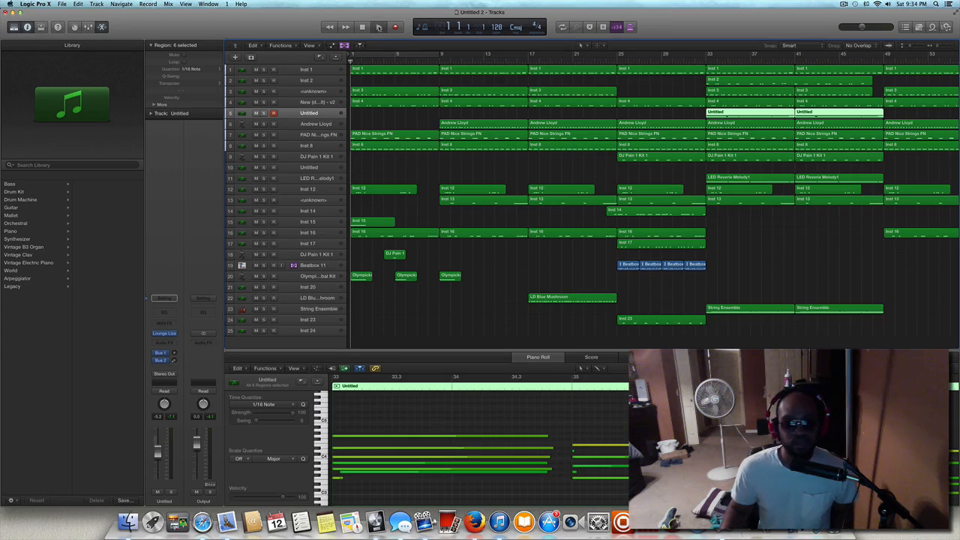
left_click(379, 27)
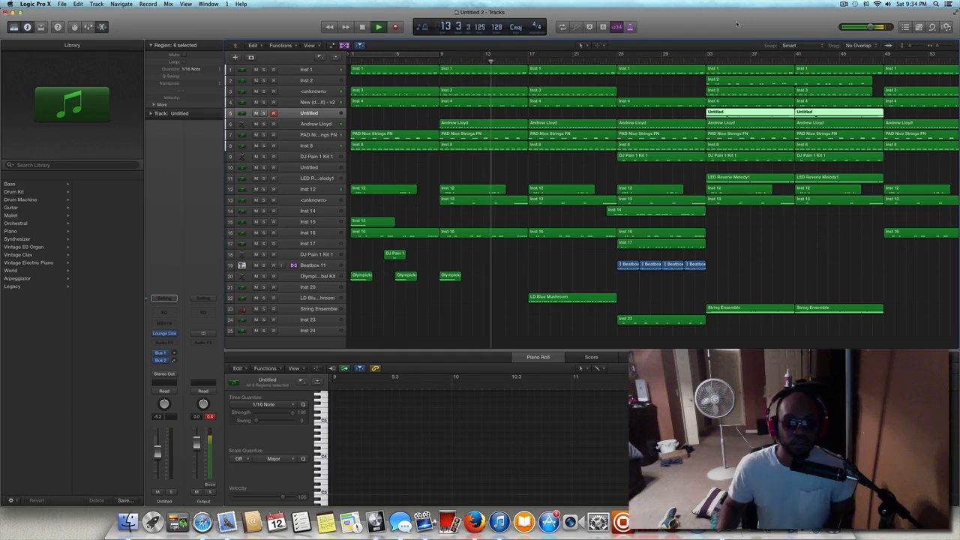
Bypass the Maserati GRP and Compressor effects on the <unknown> track 3 and play the beat from the beginning.
left_click(302, 92)
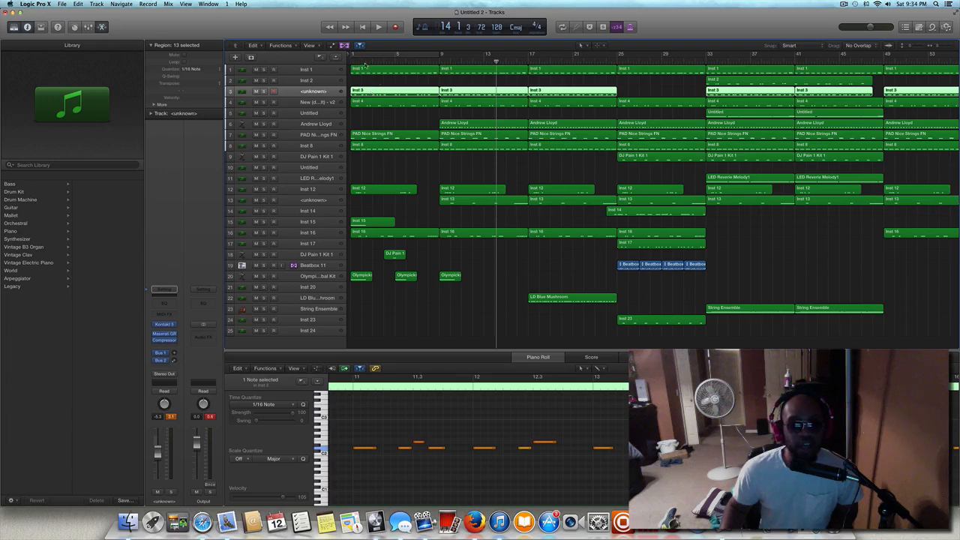
left_click(365, 28)
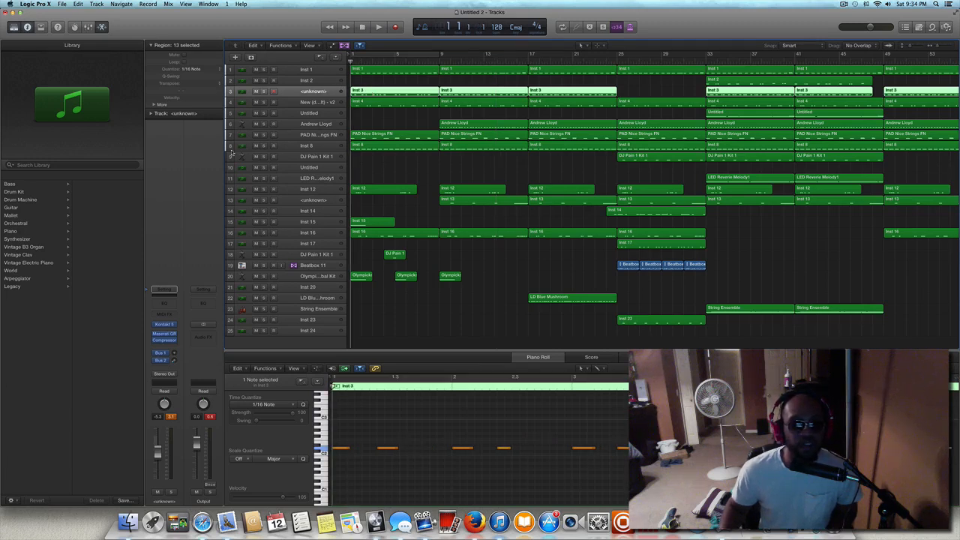
left_click(164, 335)
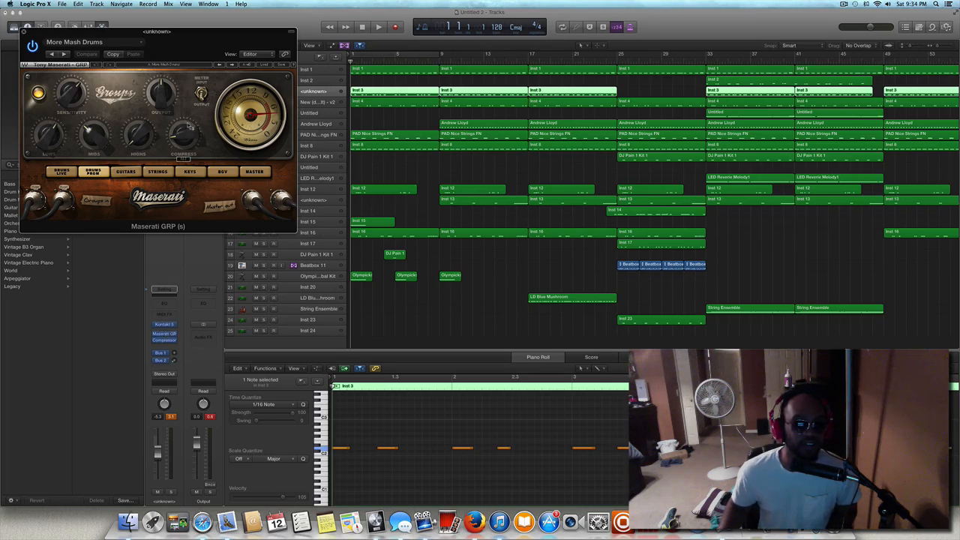
left_click(164, 341)
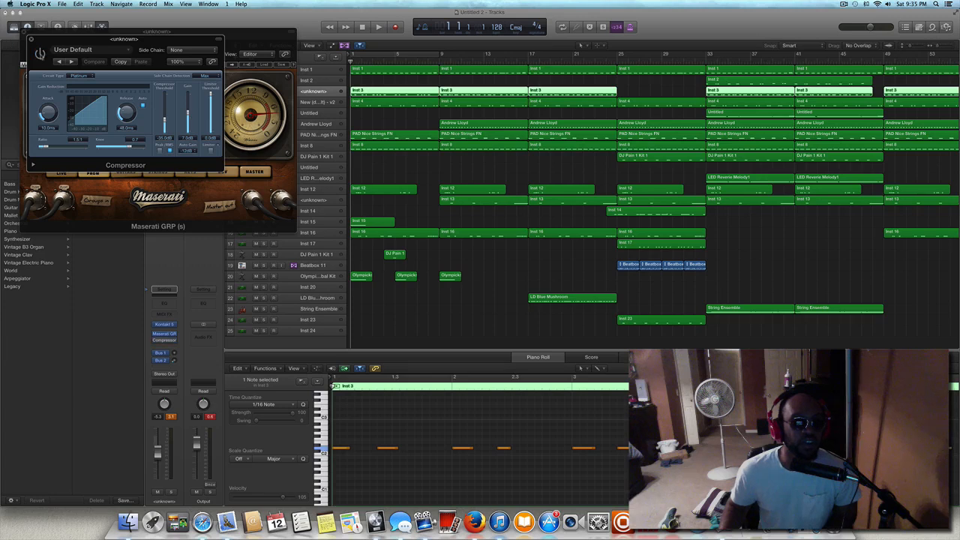
left_click_drag(103, 39, 161, 67)
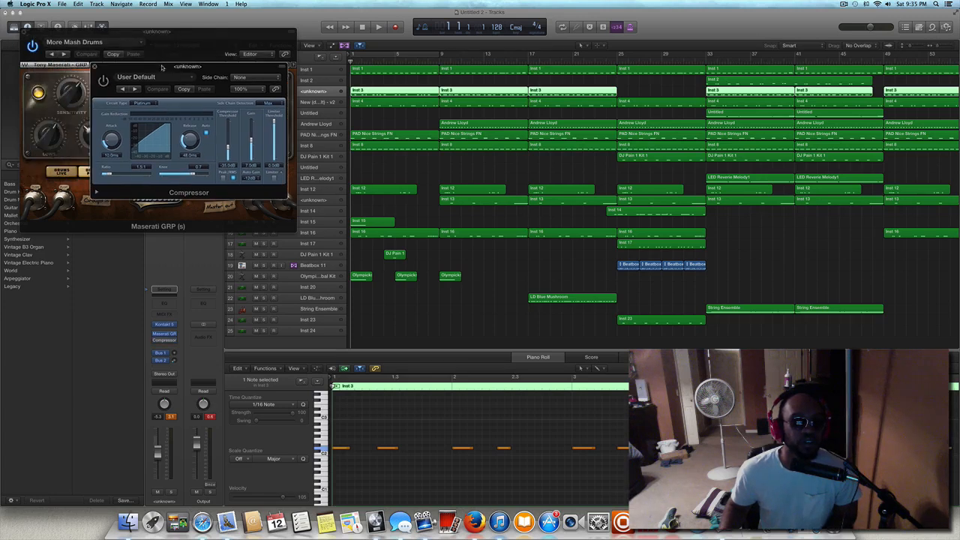
left_click(32, 46)
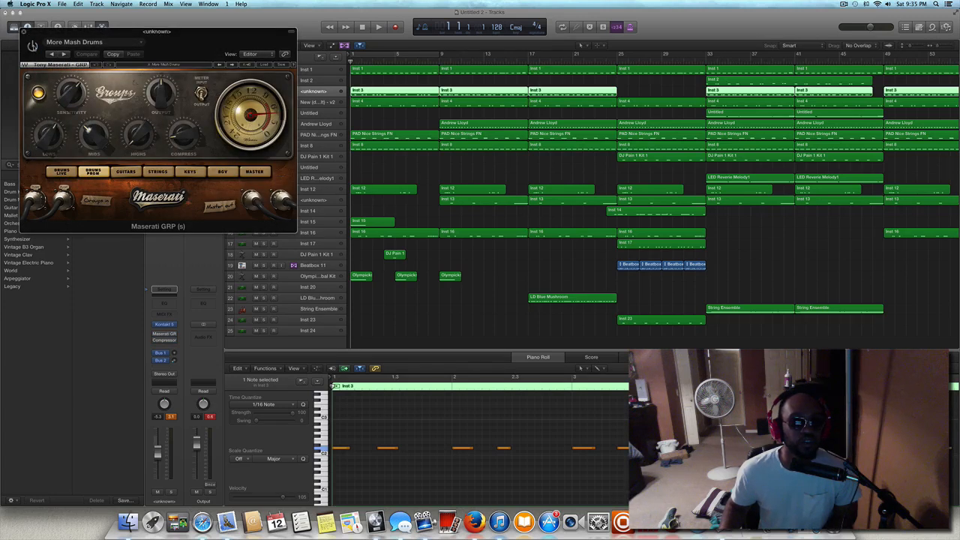
key("space")
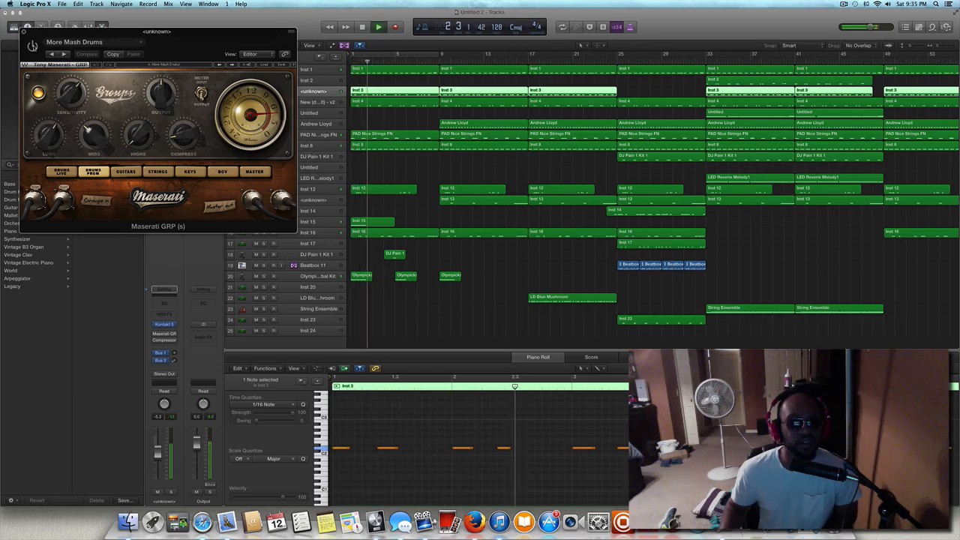
Re-enable the Maserati GRP and Compressor effects on the <unknown> track 3 during playback and close both plug-in windows.
left_click_drag(78, 37, 321, 115)
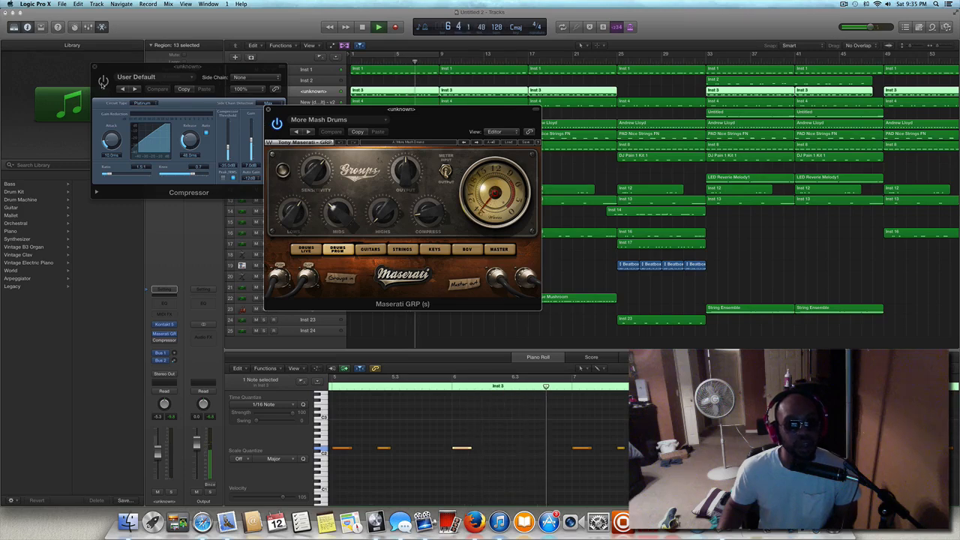
left_click(104, 81)
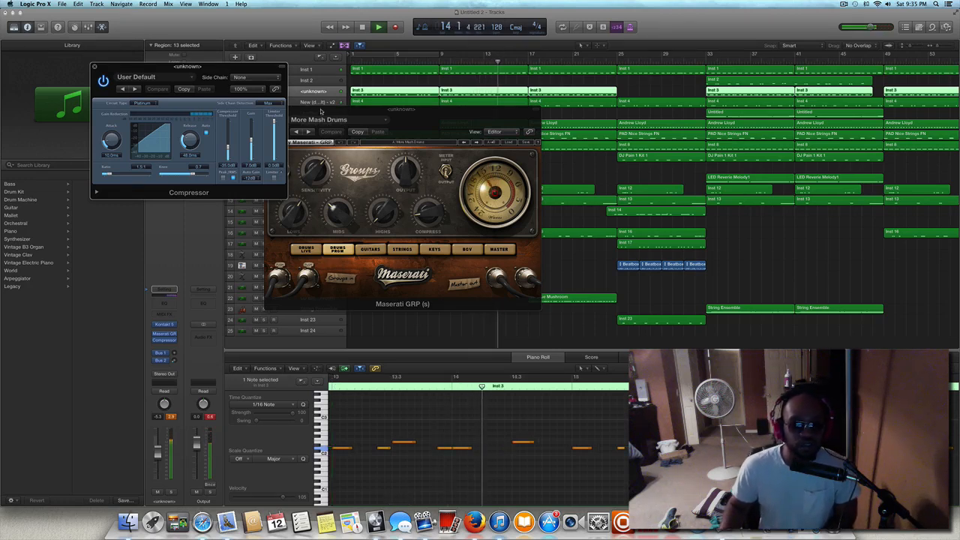
left_click_drag(320, 112, 276, 141)
left_click(223, 140)
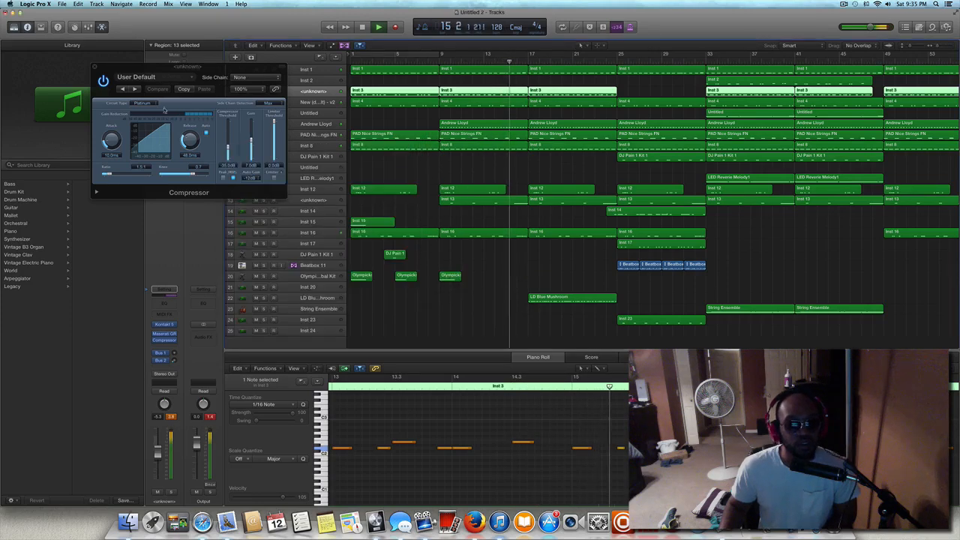
left_click(98, 68)
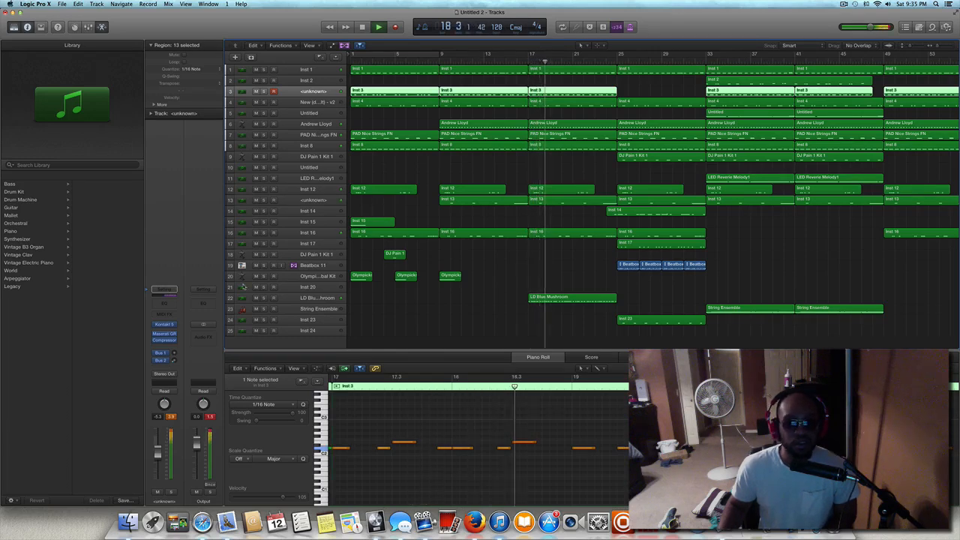
Inspect the String Ensemble and LD Blue Mushroom tracks while the beat plays, and stop playback.
left_click(299, 309)
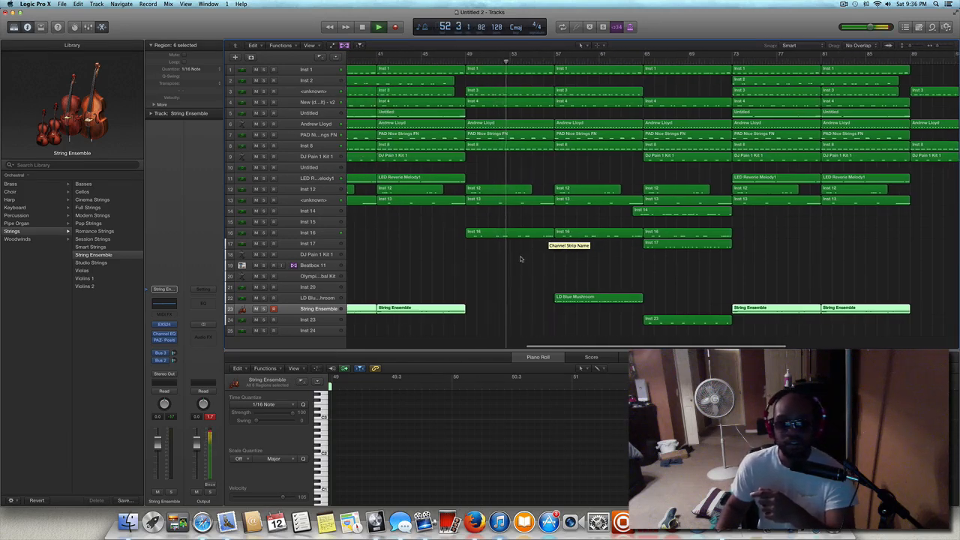
scroll(521, 258, "left", 10)
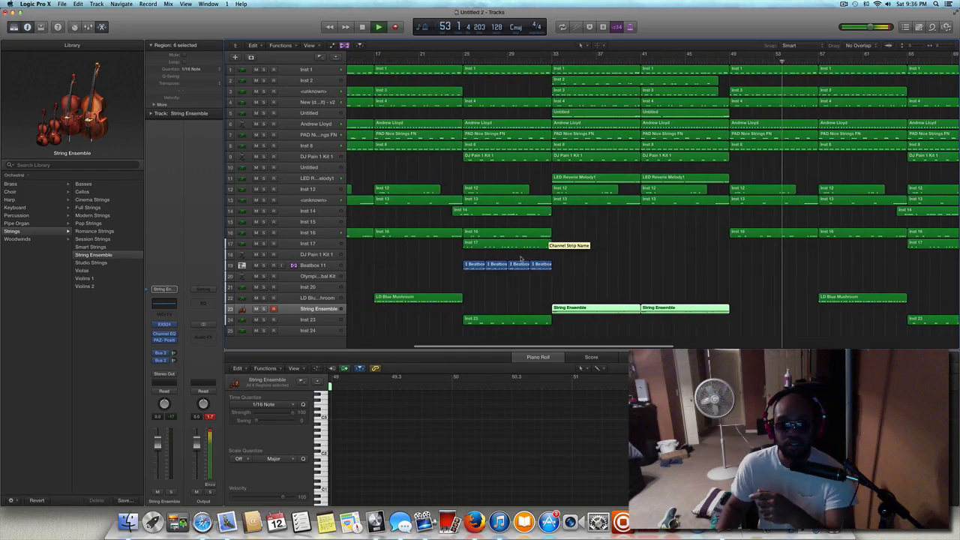
scroll(530, 259, "right", 4)
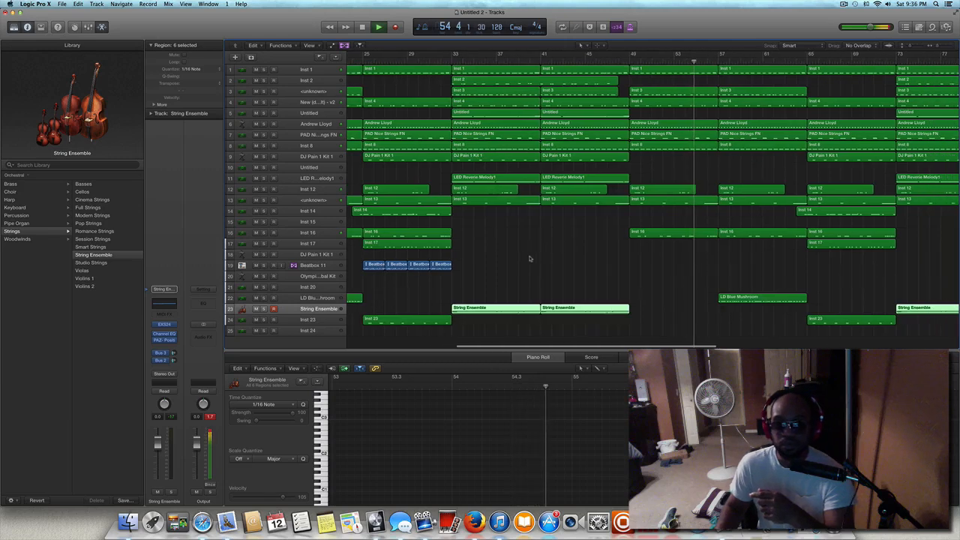
scroll(530, 258, "right", 8)
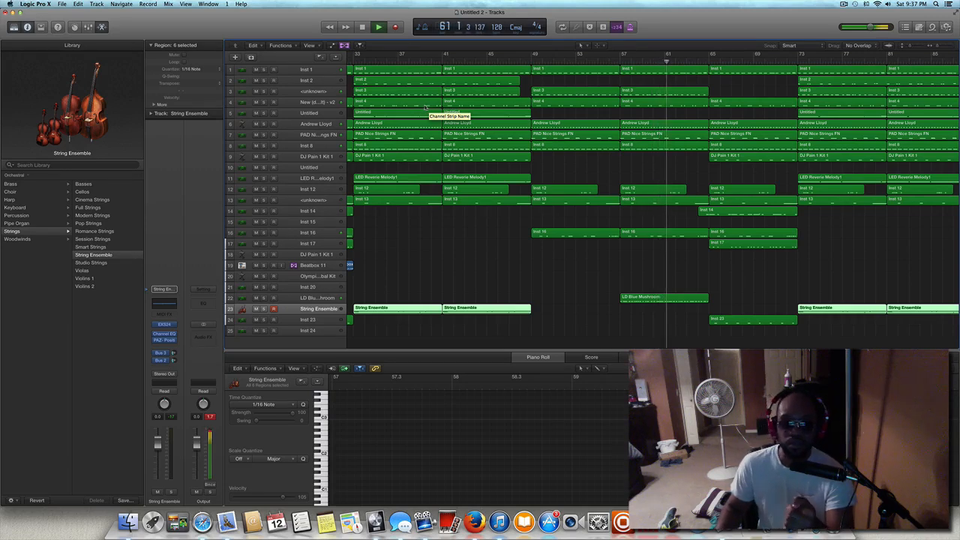
left_click(298, 297)
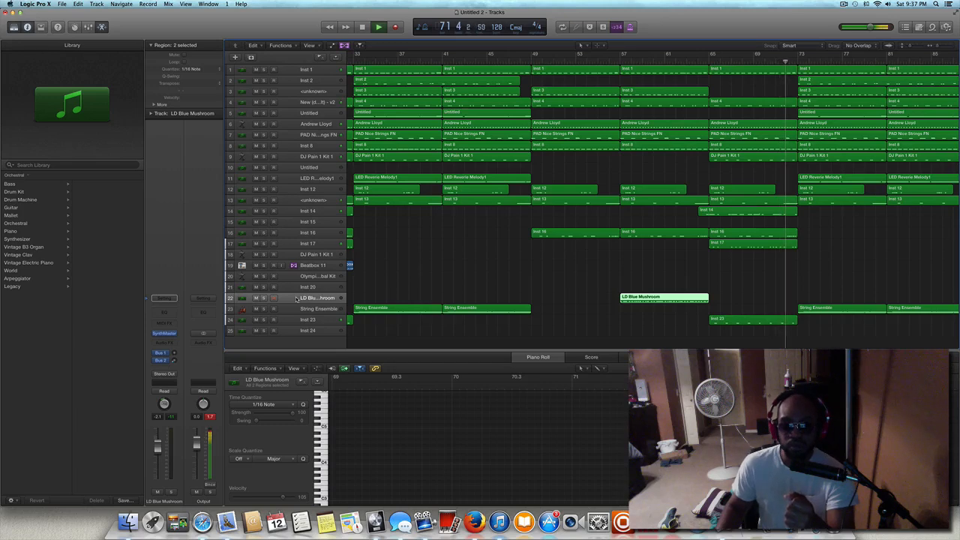
key("space")
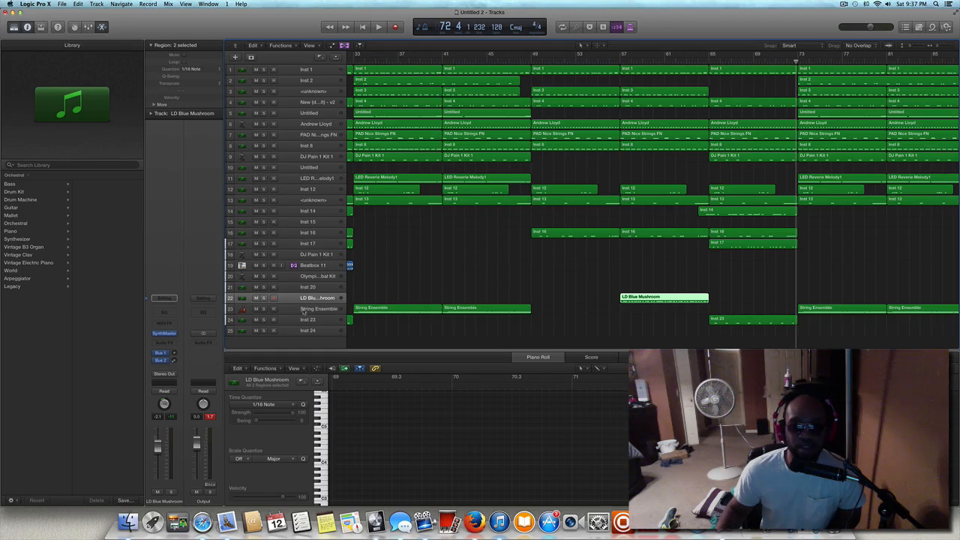
Inspect the Inst 23 and Inst 17 tracks and play the beat from bar 65.
left_click(283, 321)
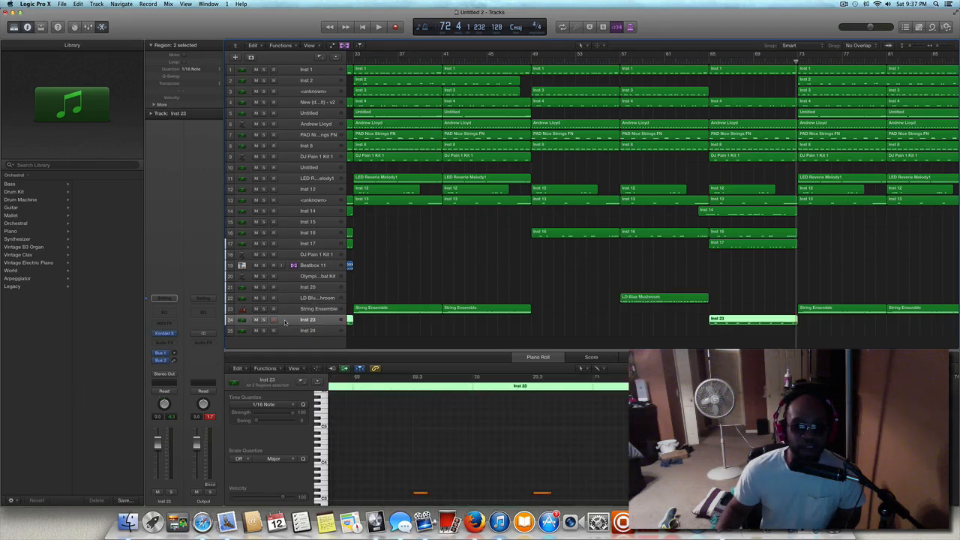
scroll(411, 326, "left", 3)
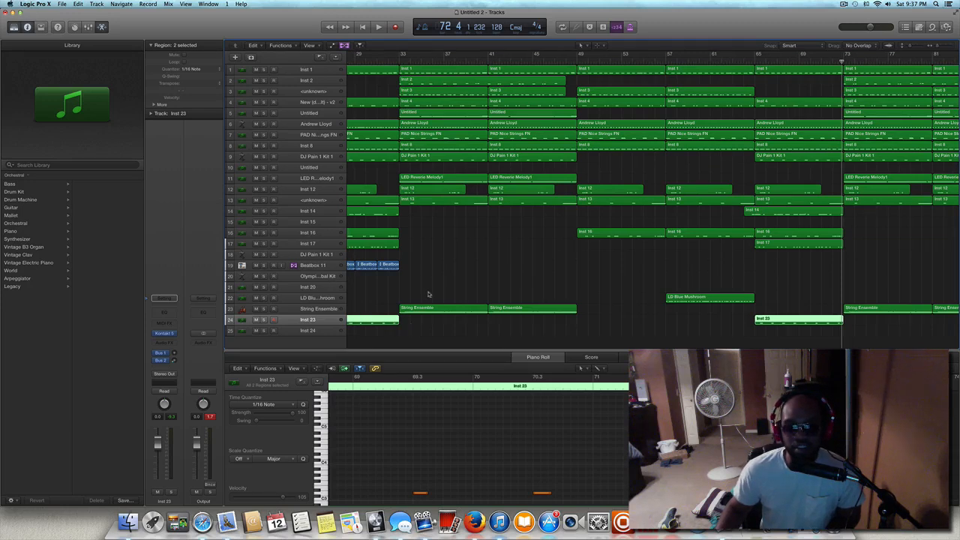
scroll(428, 294, "up", 1)
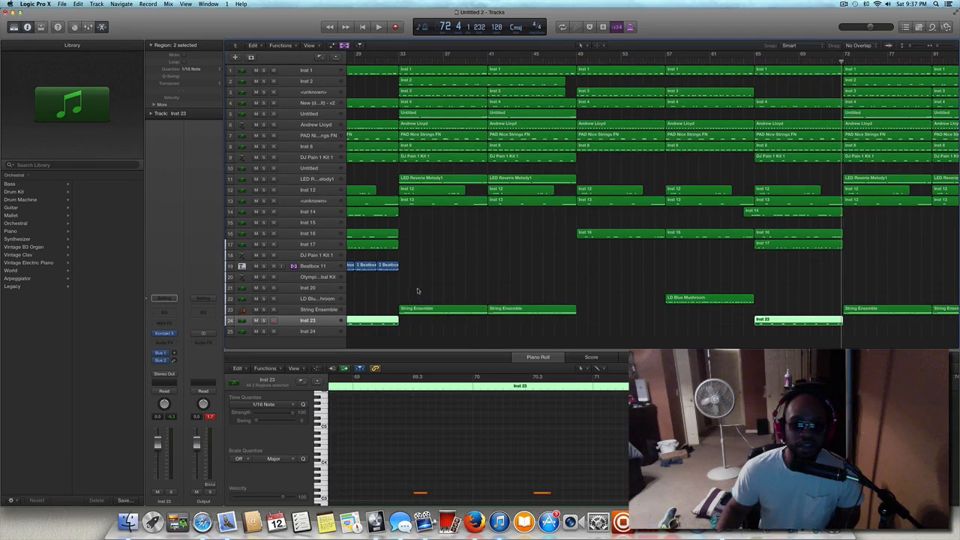
scroll(546, 179, "down", 1)
left_click(756, 60)
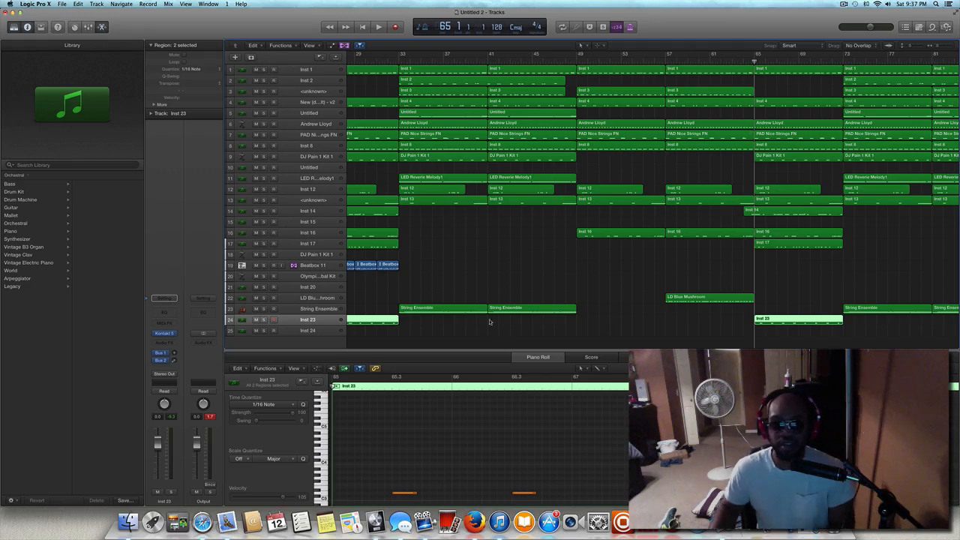
left_click(302, 244)
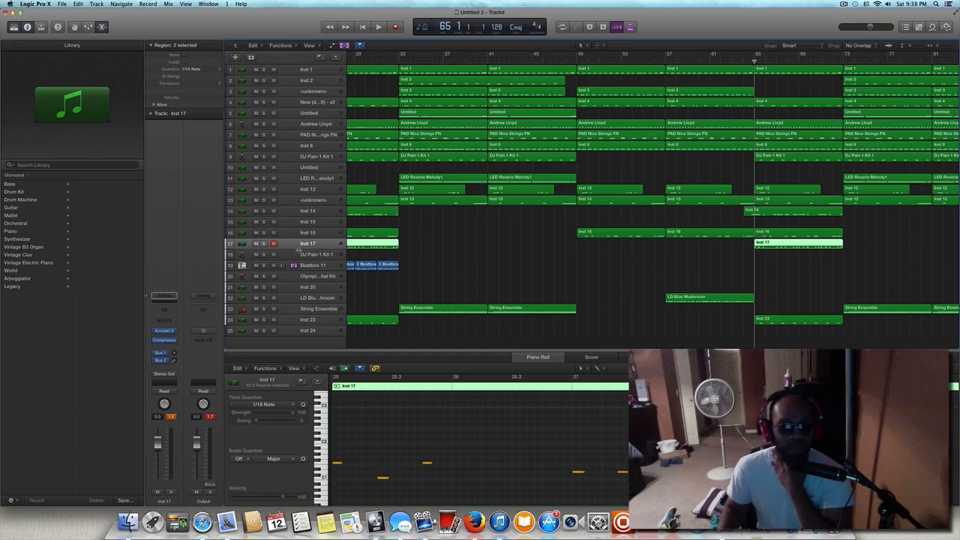
left_click(378, 27)
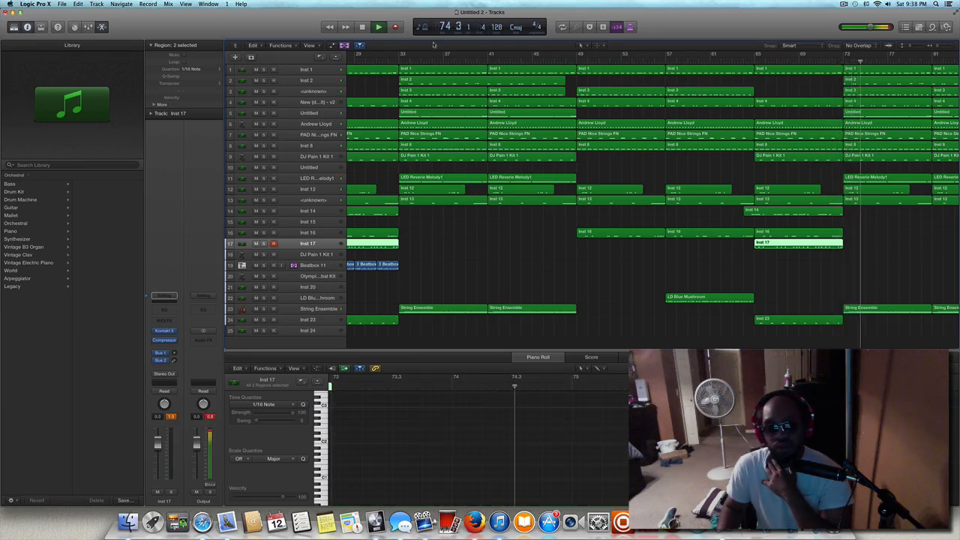
Step through tracks 3, 4 and the Untitled track 5 while the beat plays on into the closing section.
left_click(307, 92)
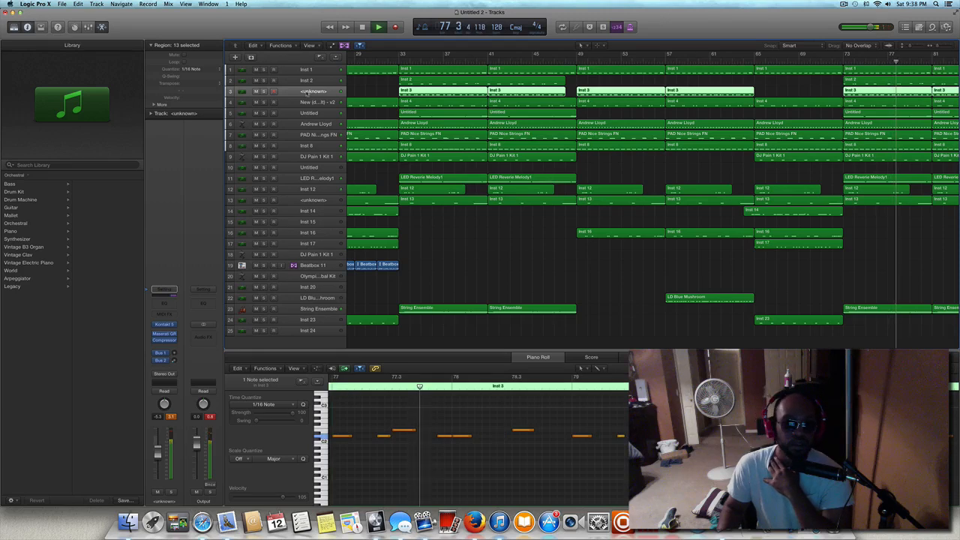
left_click(306, 103)
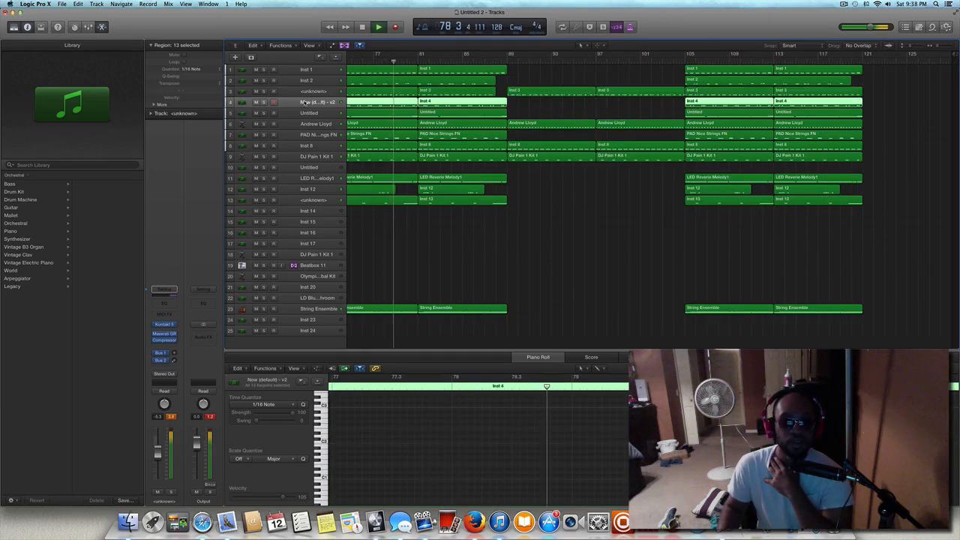
left_click(303, 113)
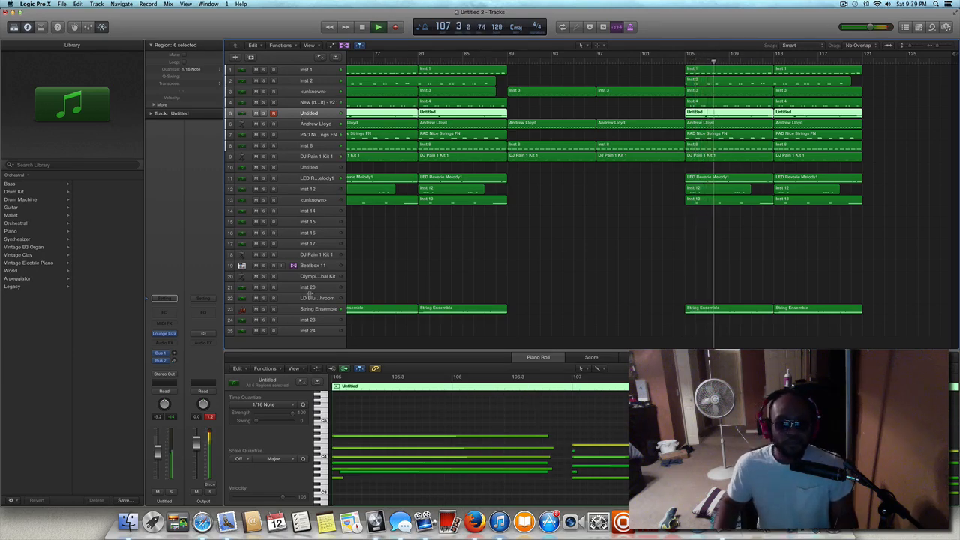
Go through tracks 20, 21, 22 and 24, and back up from Inst 17 to Inst 14, and stop playback after the last regions.
left_click(309, 276)
left_click(307, 287)
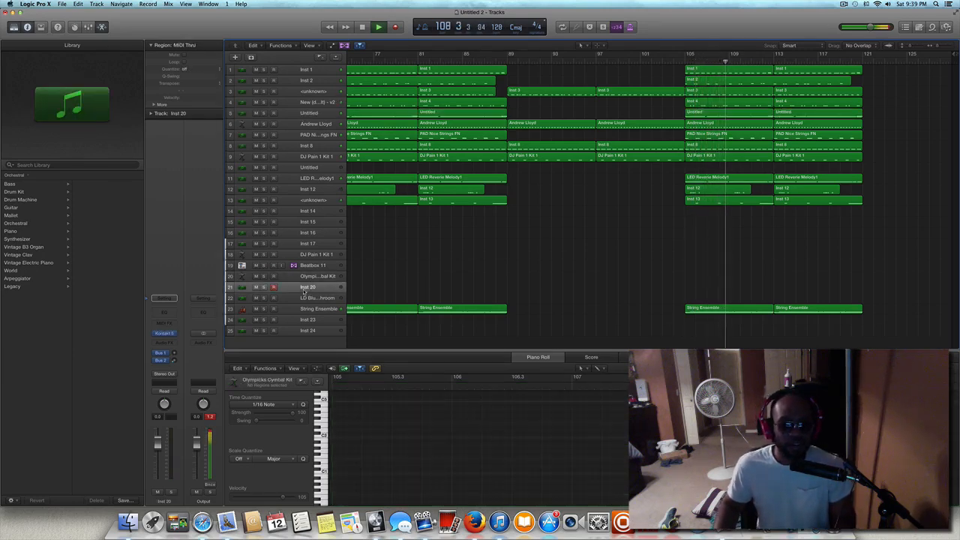
left_click(305, 299)
left_click(306, 320)
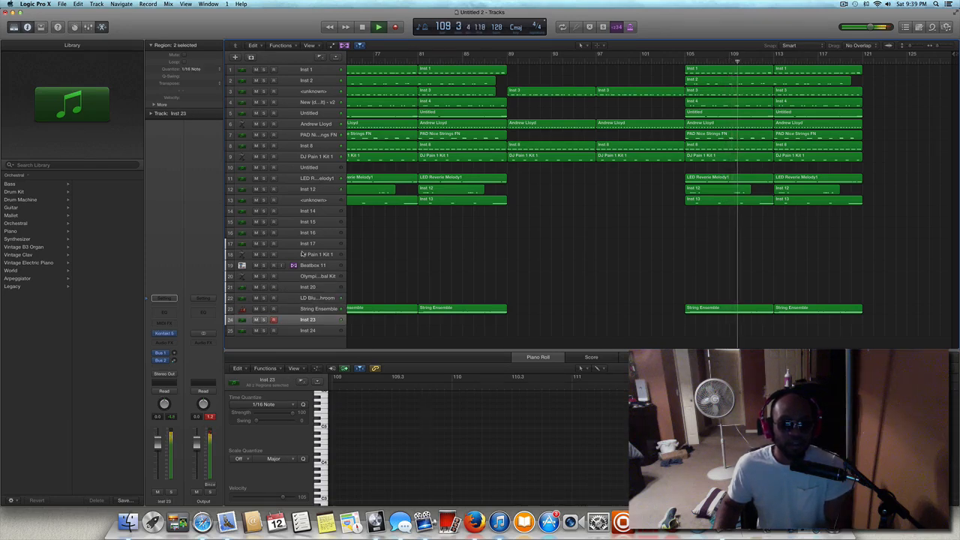
left_click(303, 244)
left_click(300, 233)
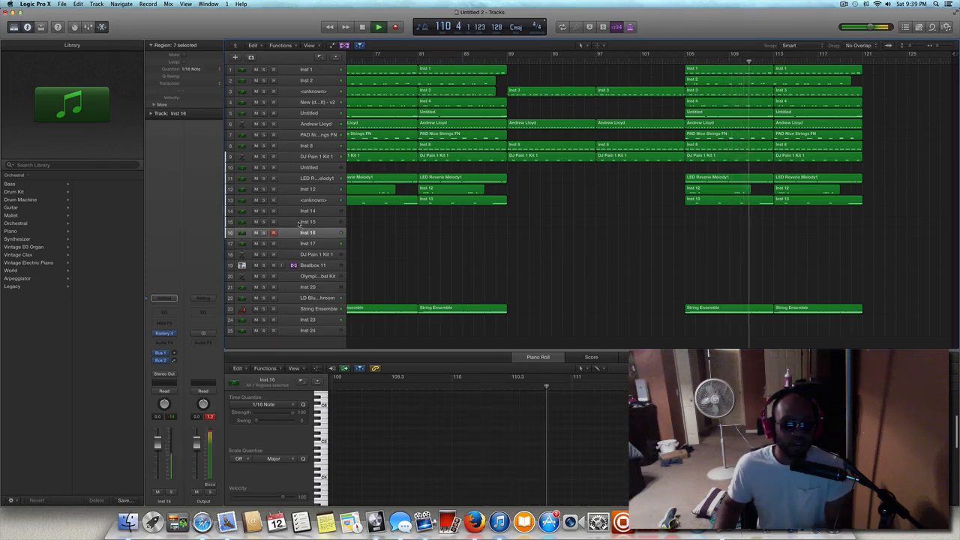
left_click(299, 222)
left_click(303, 211)
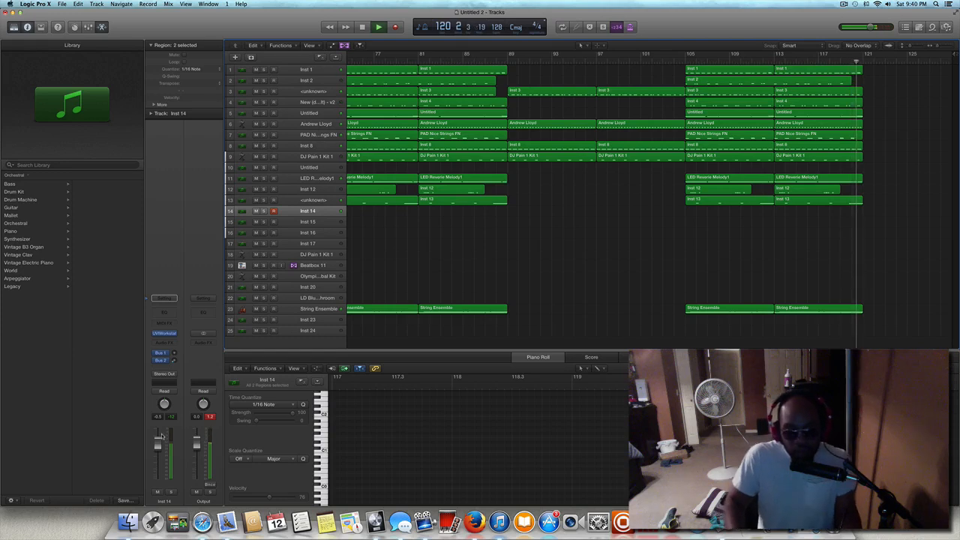
key("space")
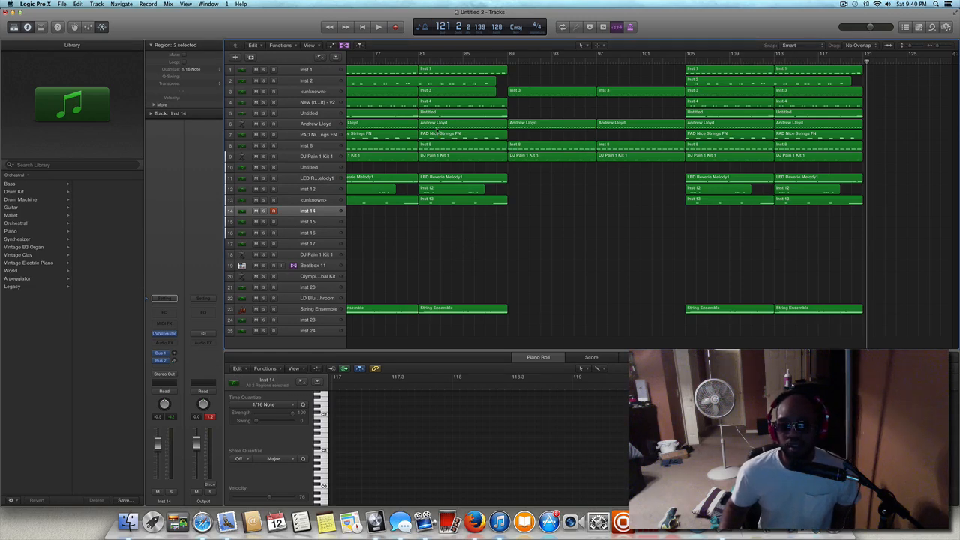
Return the playhead to bar 1 and select the Untitled track 5.
left_click(508, 54)
left_click(371, 27)
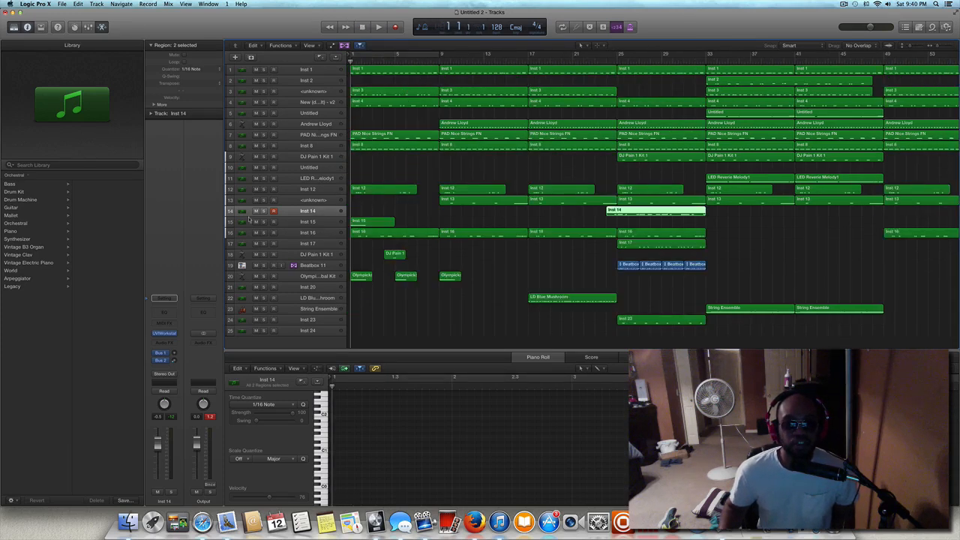
left_click(297, 113)
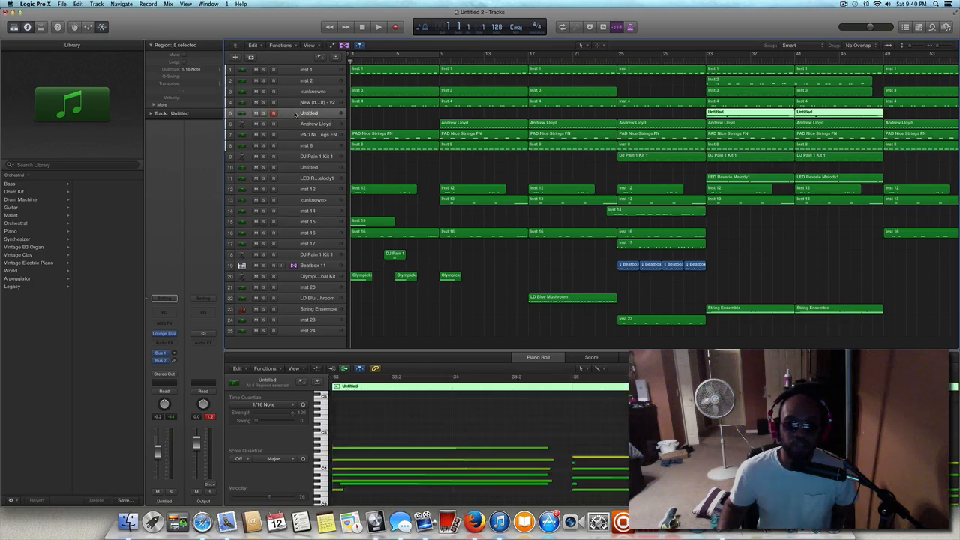